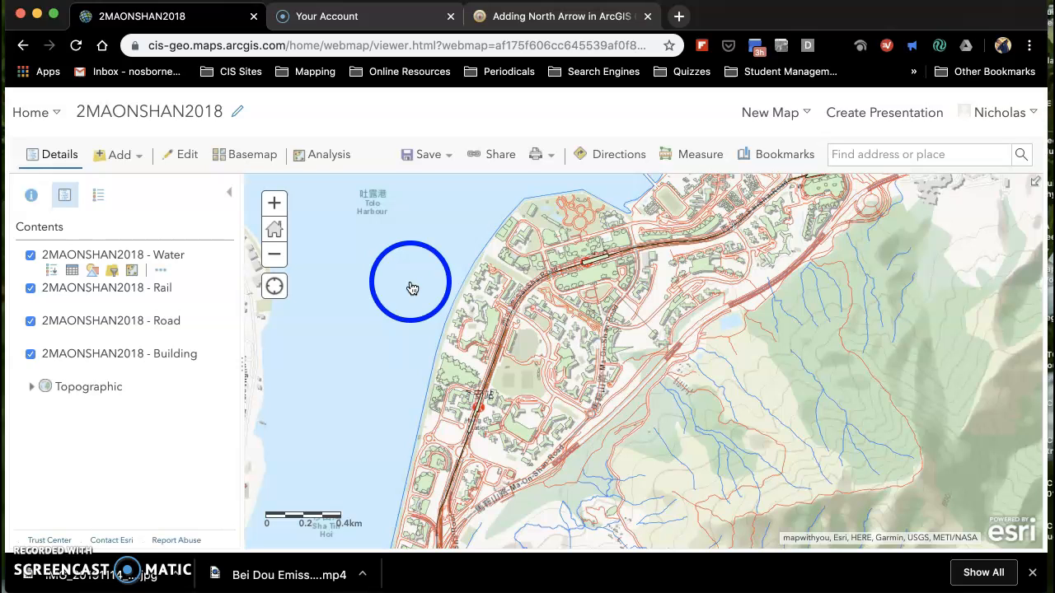
# Create a map notes layer named Boundary using the Map Notes template.
pyautogui.click(281, 262)
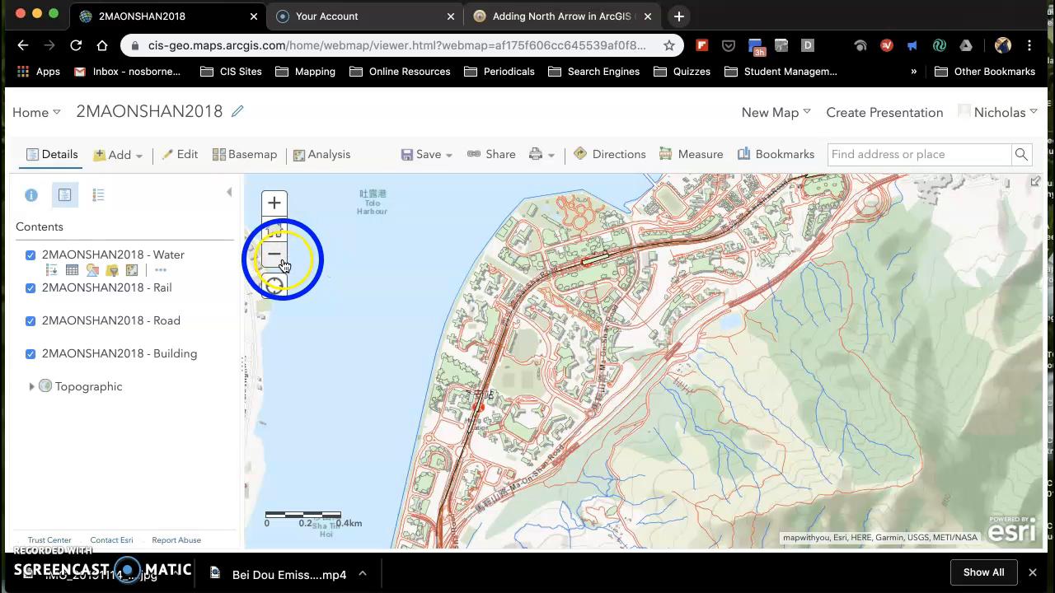
pyautogui.click(281, 262)
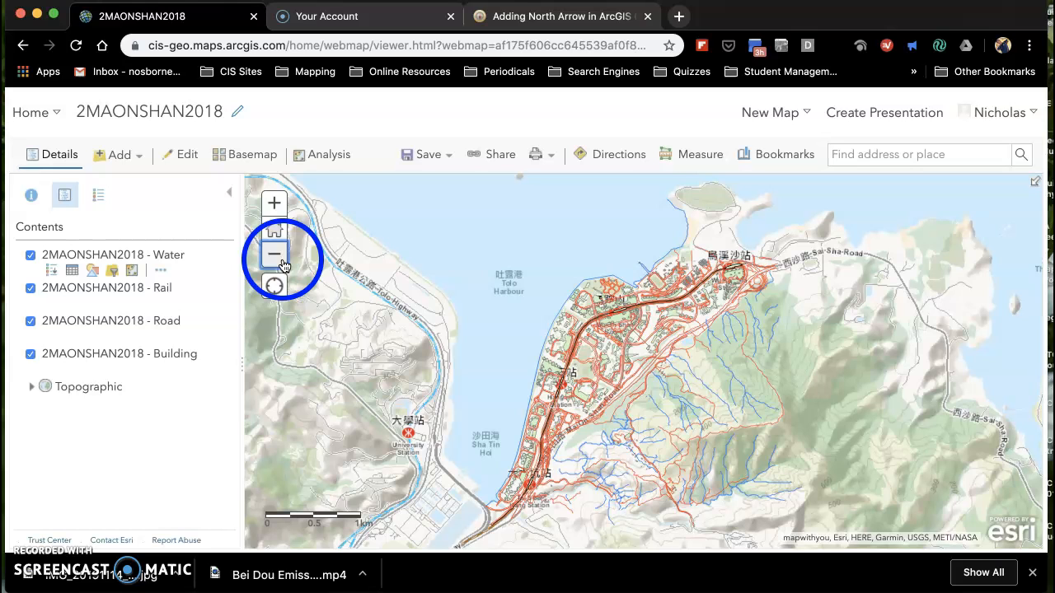
pyautogui.click(142, 158)
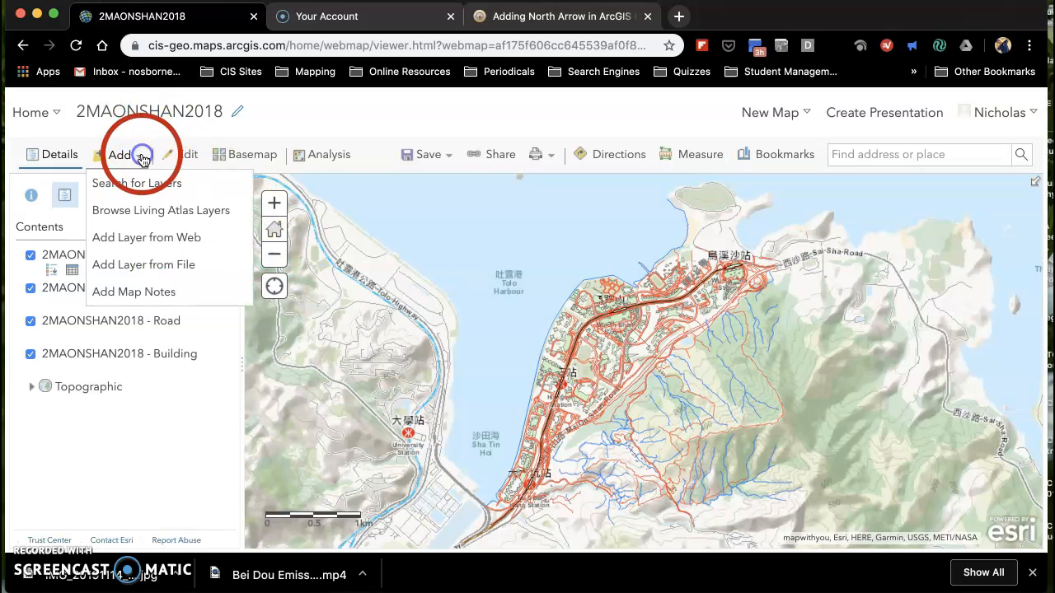
pyautogui.click(156, 292)
pyautogui.click(511, 297)
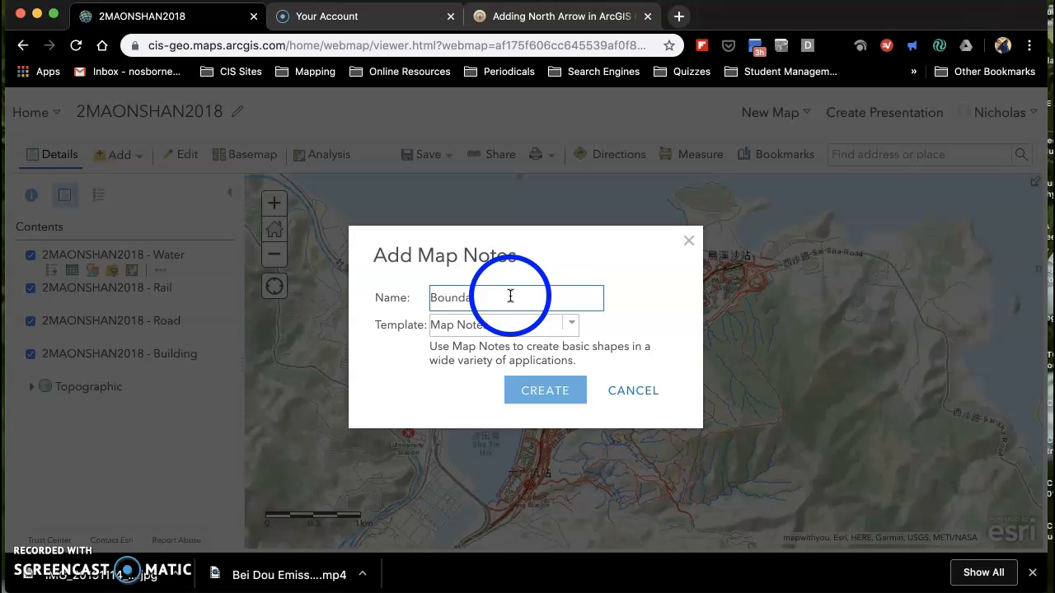
pyautogui.click(553, 387)
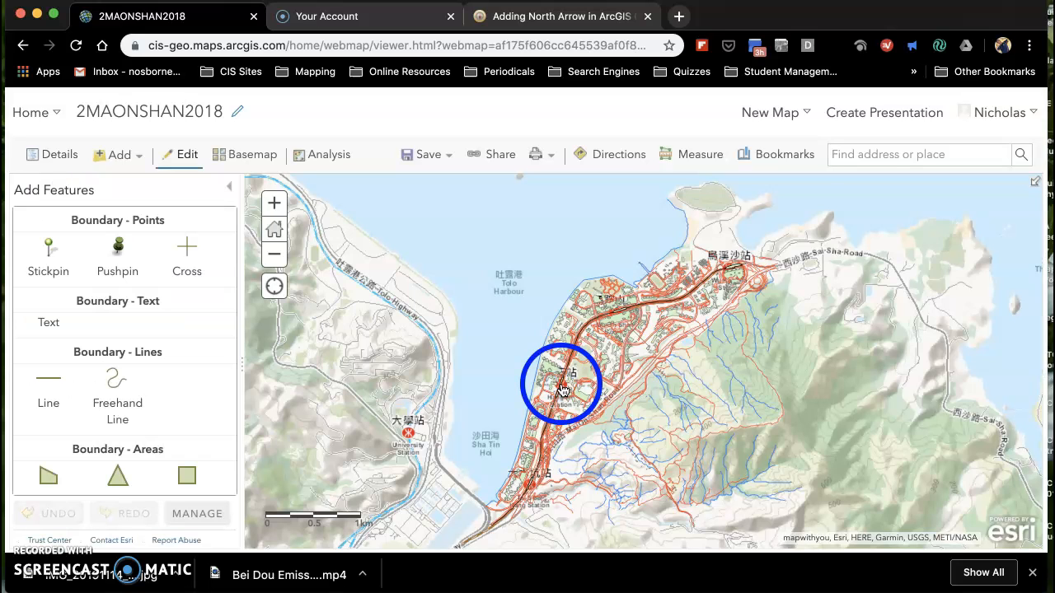
# Draw a four-sided area in the Boundary layer enclosing the built-up Ma On Shan coast and part of the harbour.
pyautogui.click(187, 254)
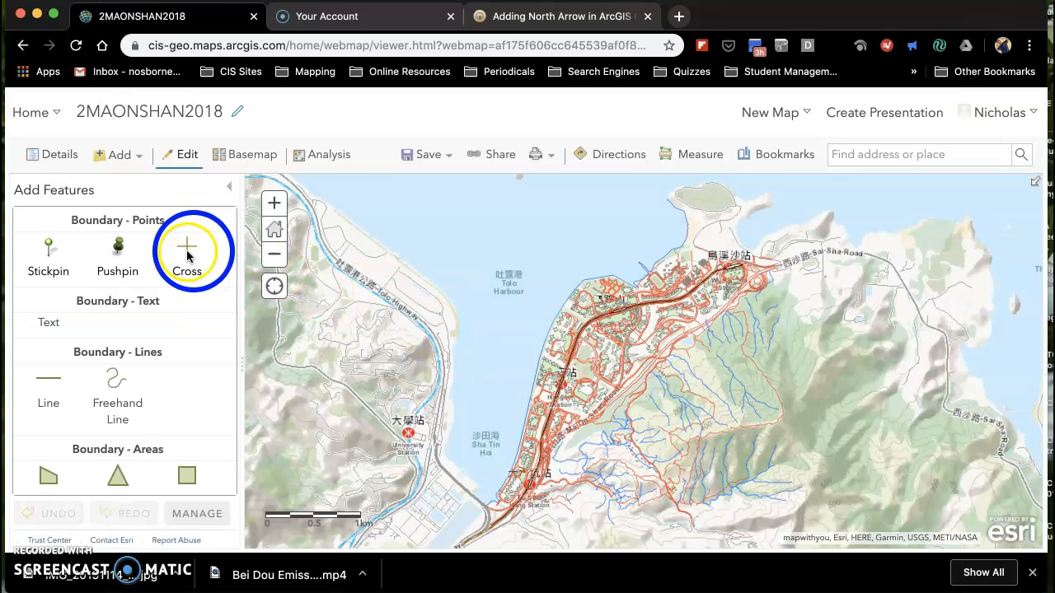
pyautogui.click(50, 476)
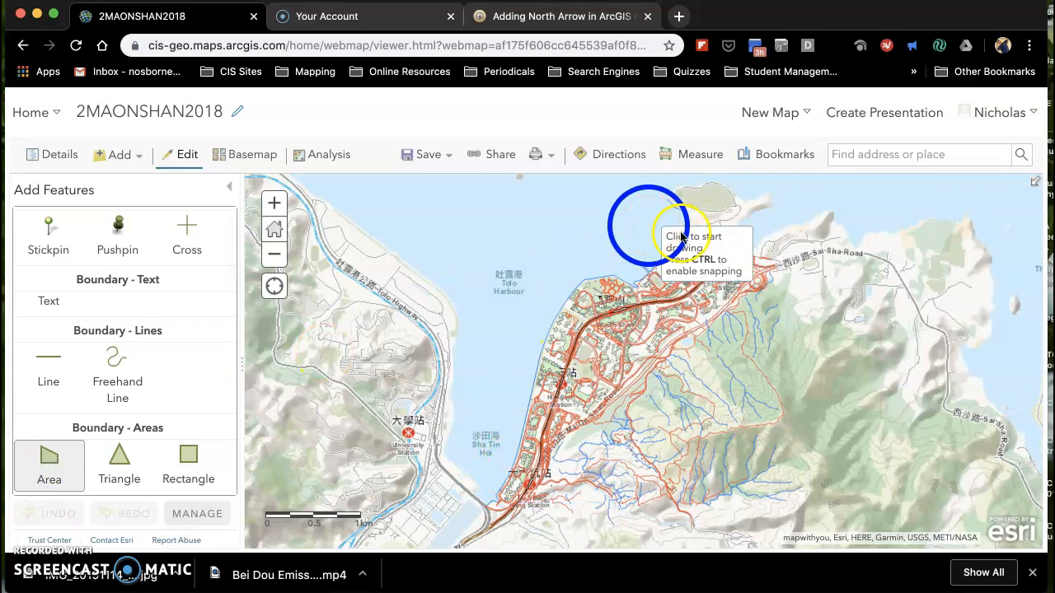
pyautogui.click(768, 281)
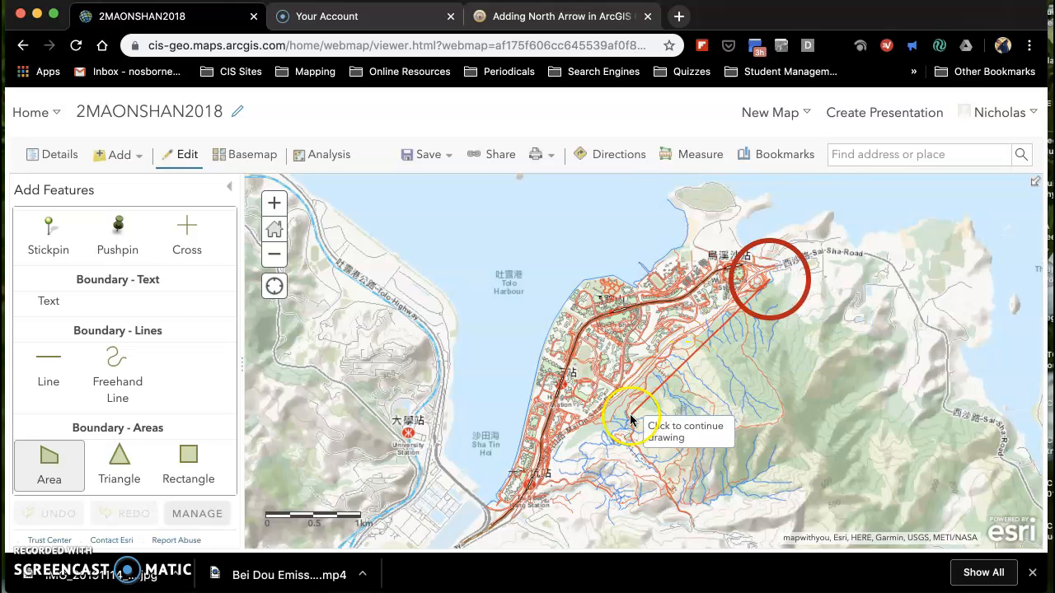
pyautogui.click(502, 521)
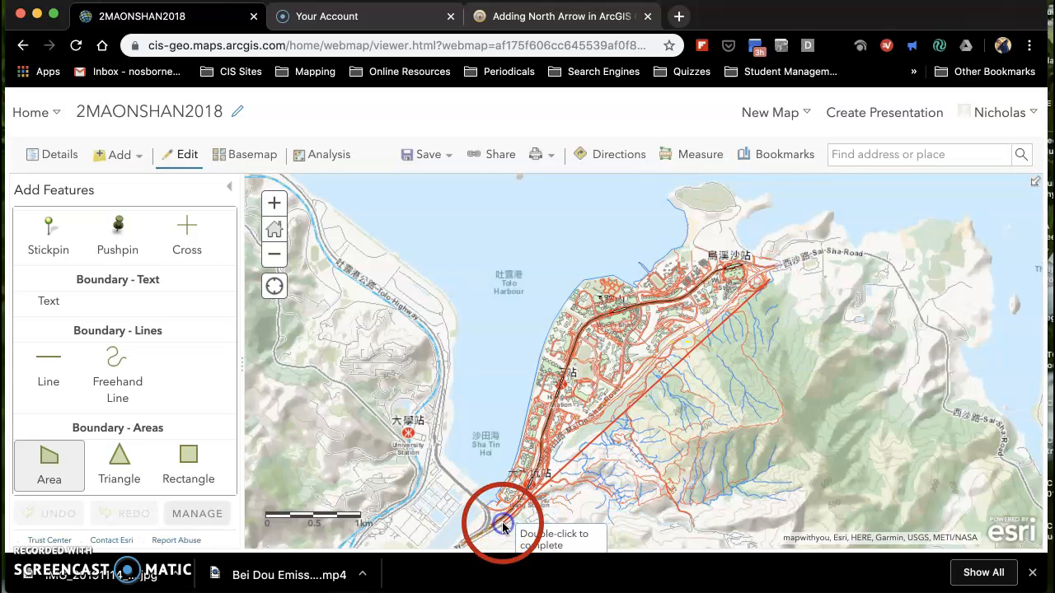
pyautogui.click(445, 428)
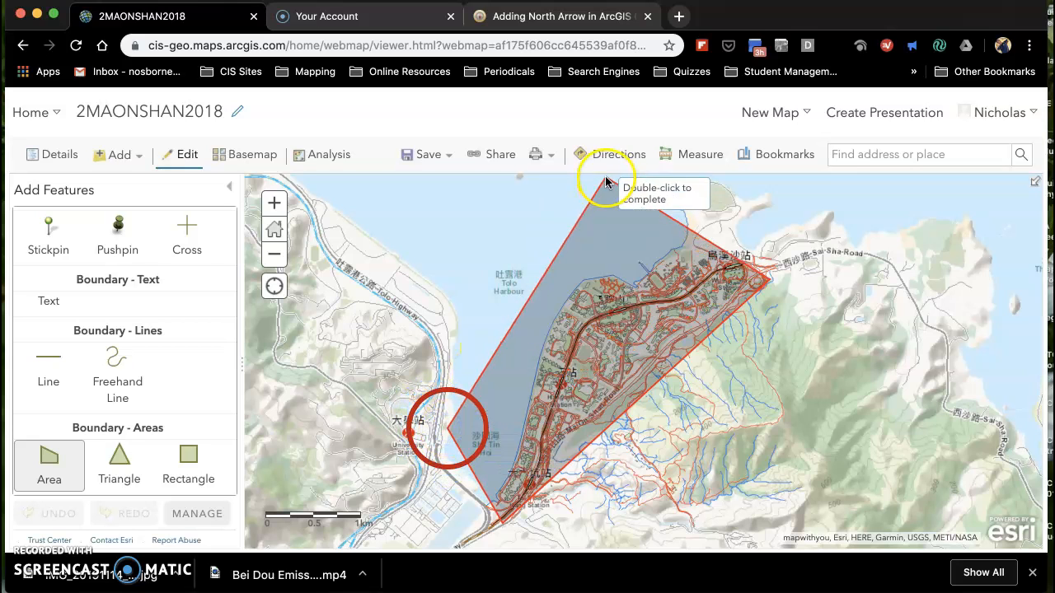
pyautogui.doubleClick(641, 214)
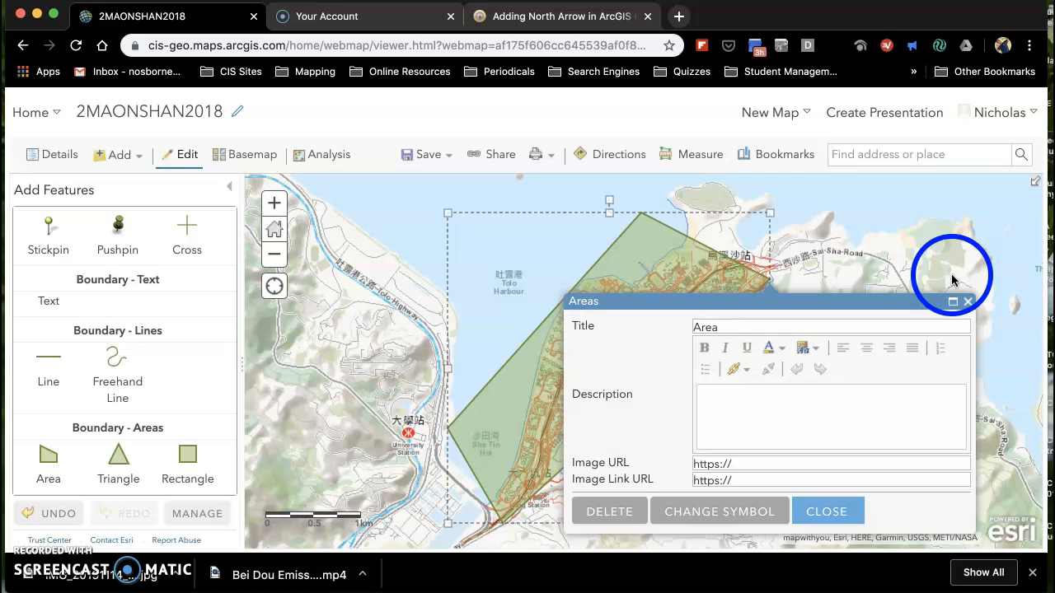
# Change the drawn area's fill colour to white (#FFFFFF) and close its attributes.
pyautogui.click(718, 518)
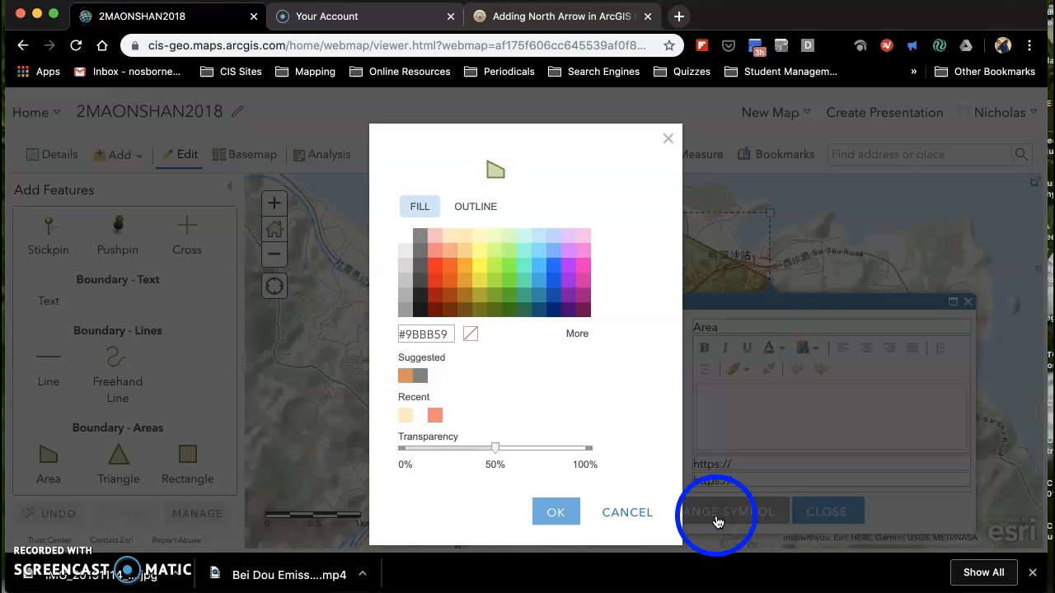
pyautogui.click(426, 206)
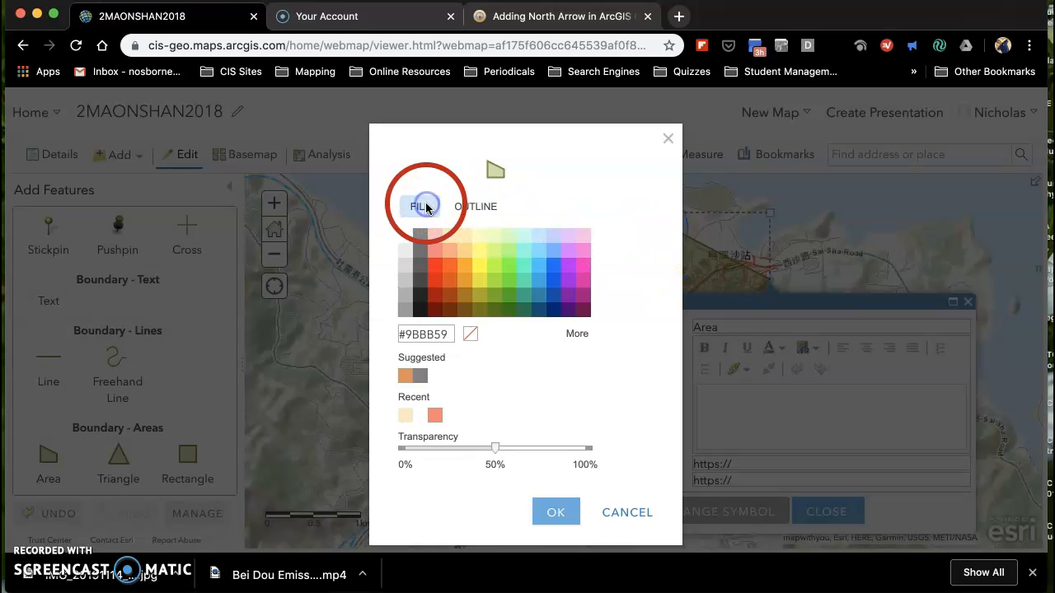
pyautogui.click(405, 238)
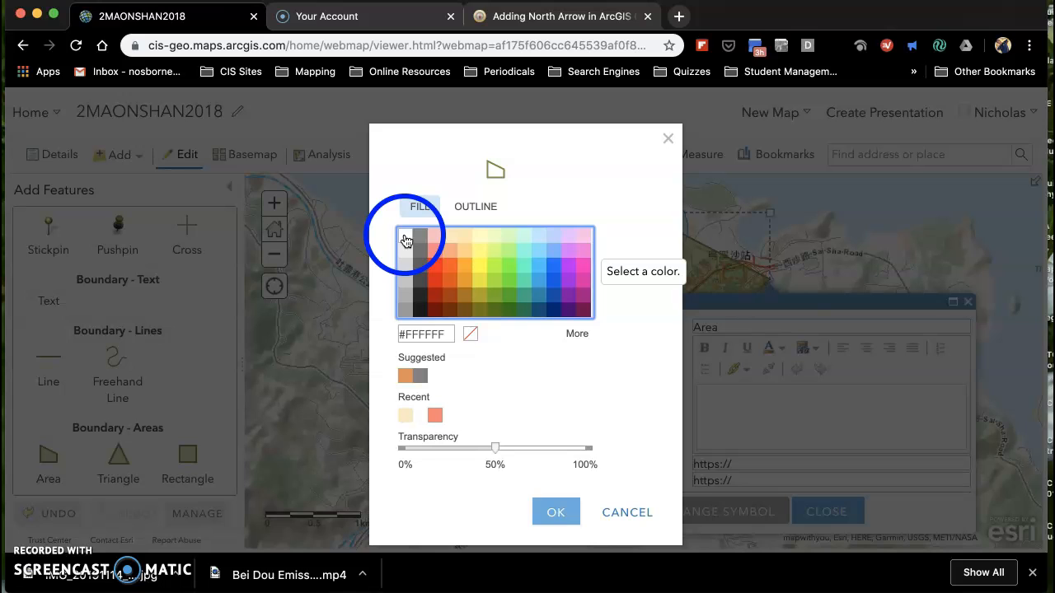
pyautogui.click(572, 520)
pyautogui.click(560, 515)
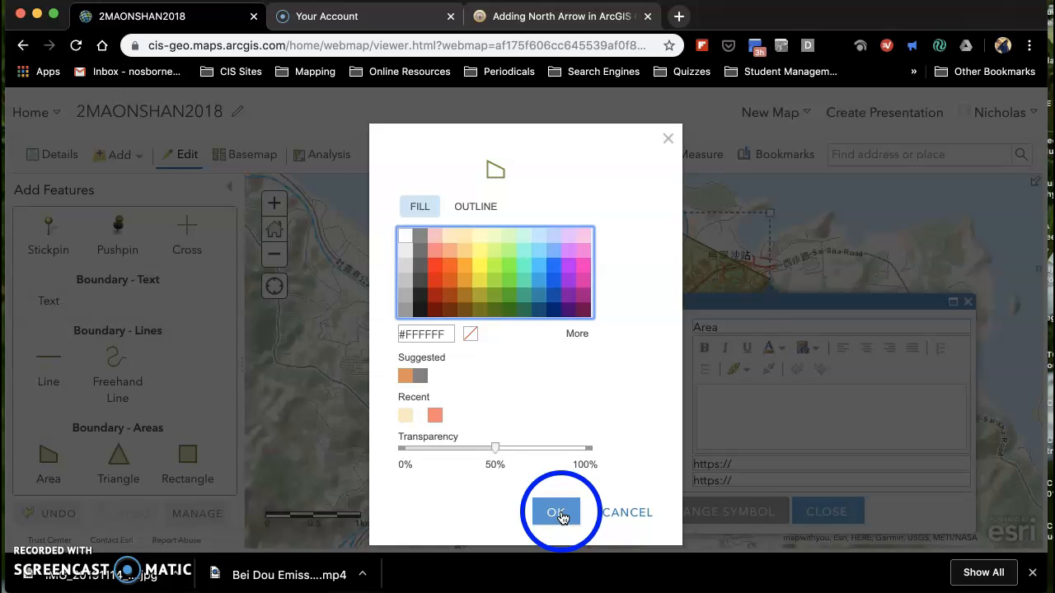
pyautogui.click(559, 517)
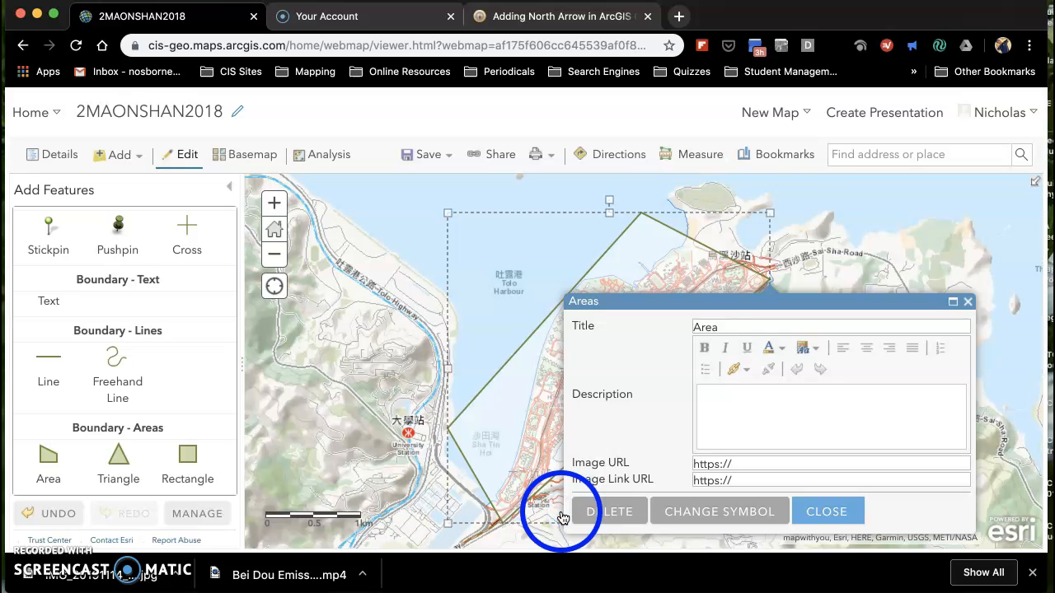
pyautogui.click(842, 513)
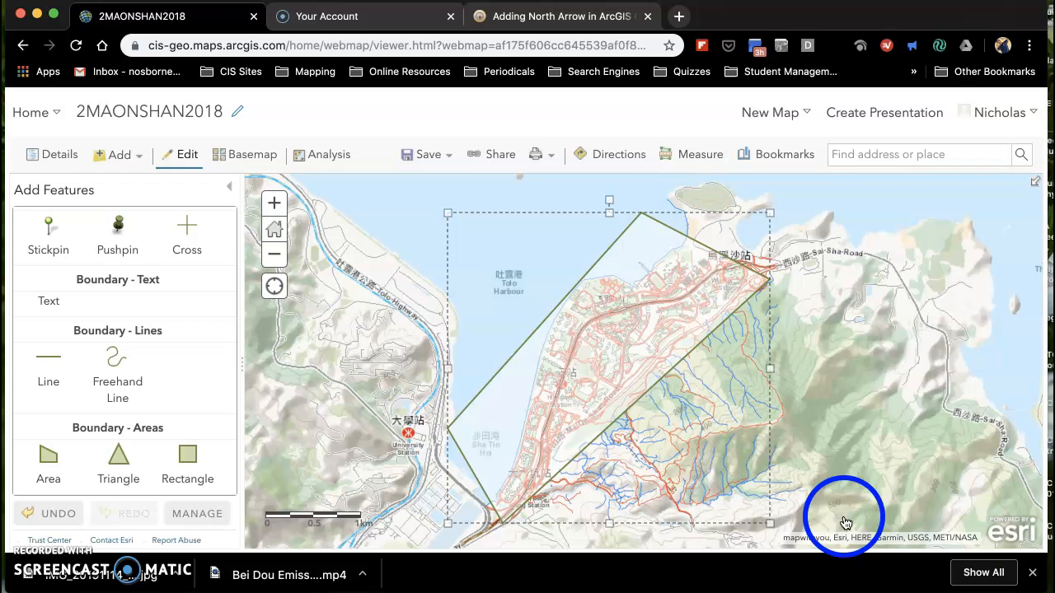
pyautogui.click(897, 387)
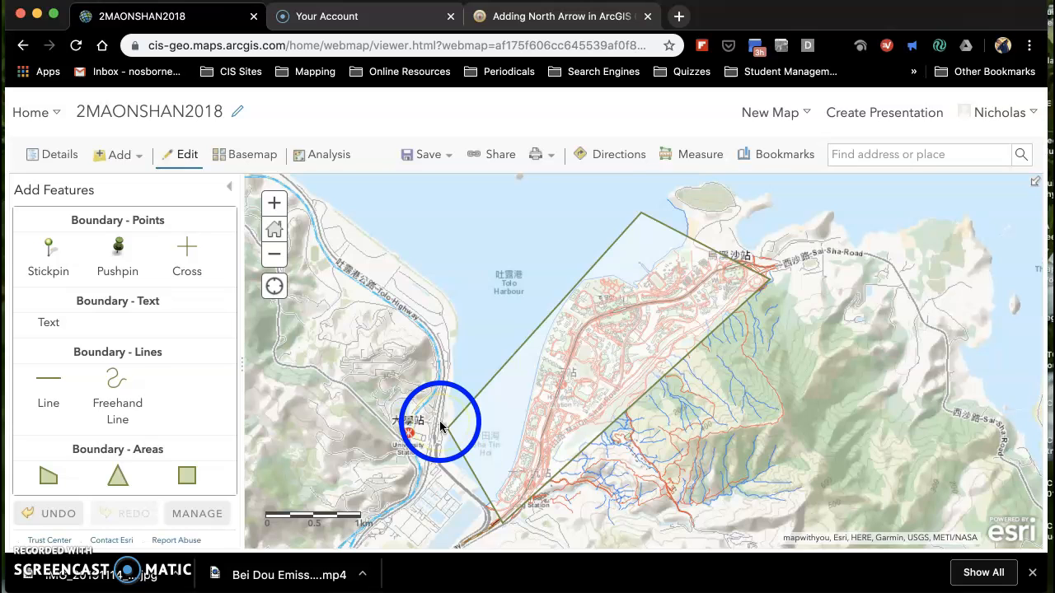
# Delete the white four-sided area from the map.
pyautogui.click(428, 165)
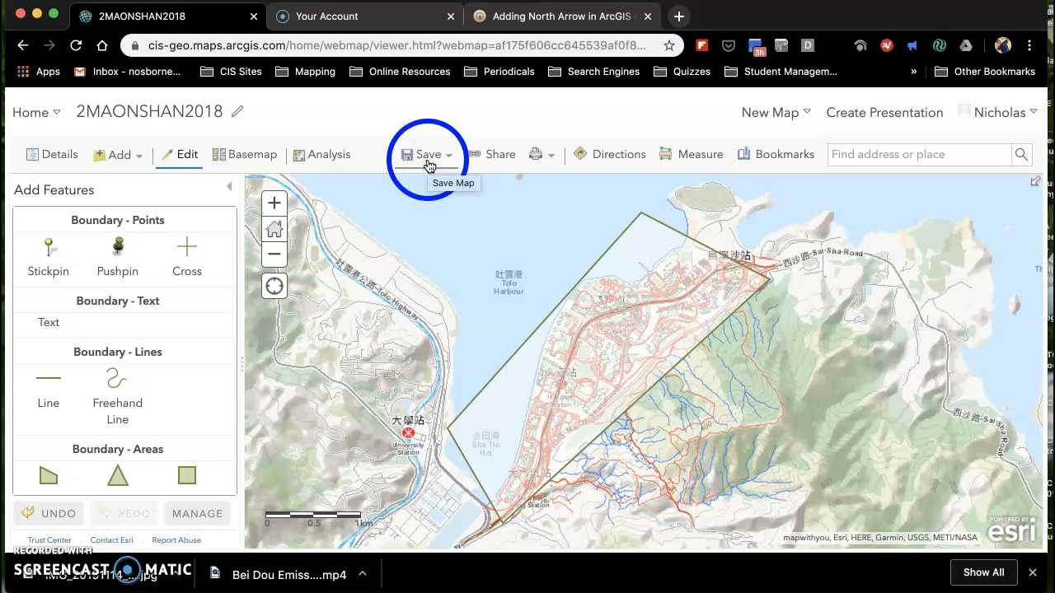
pyautogui.click(619, 257)
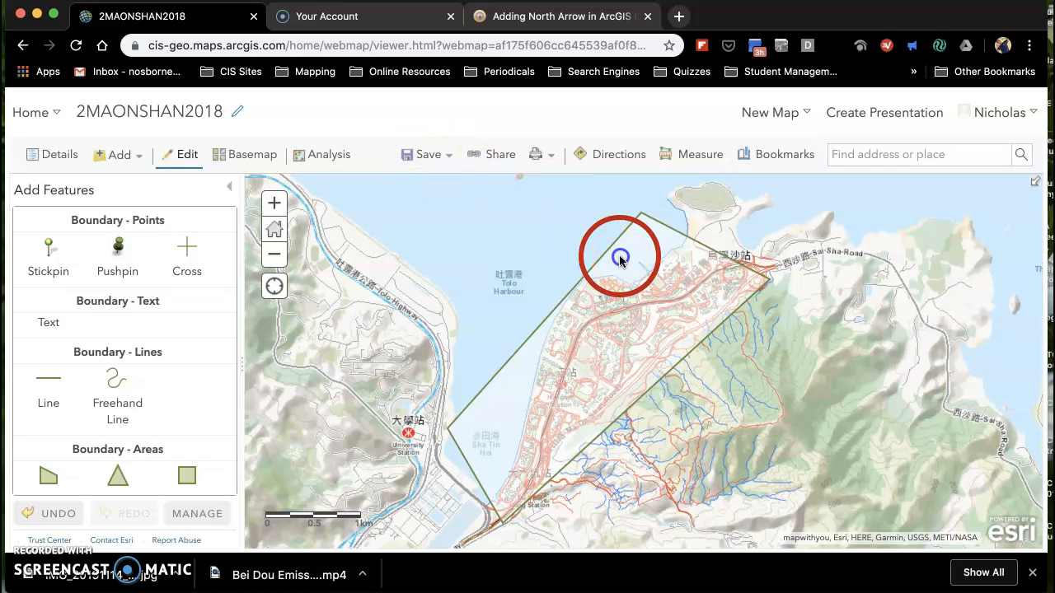
pyautogui.click(459, 488)
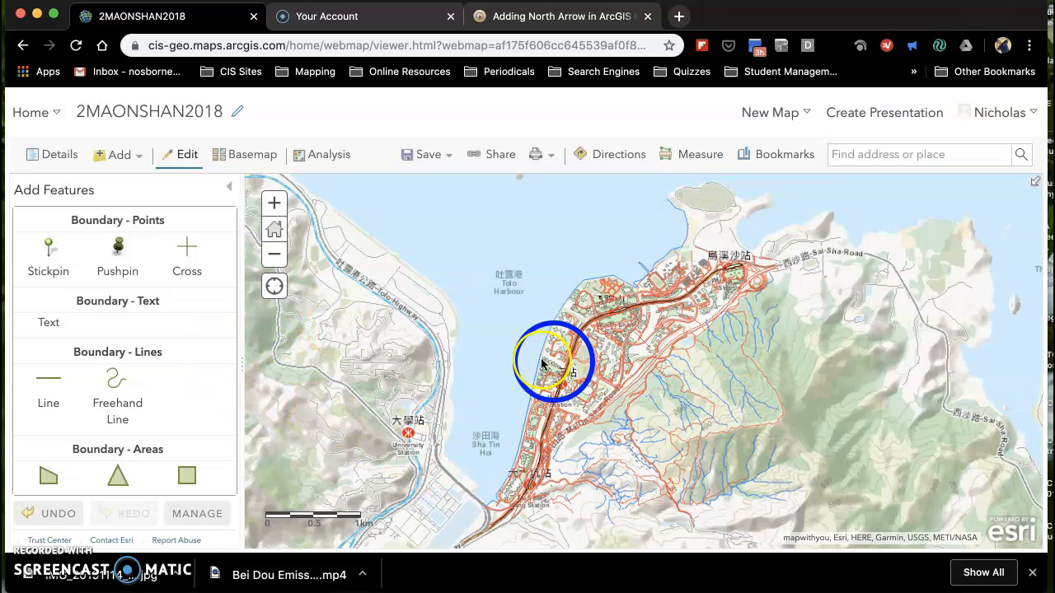
# Place a pushpin point on the railway line where it bends near the coast, north of the Heng On station.
pyautogui.click(275, 205)
pyautogui.click(277, 207)
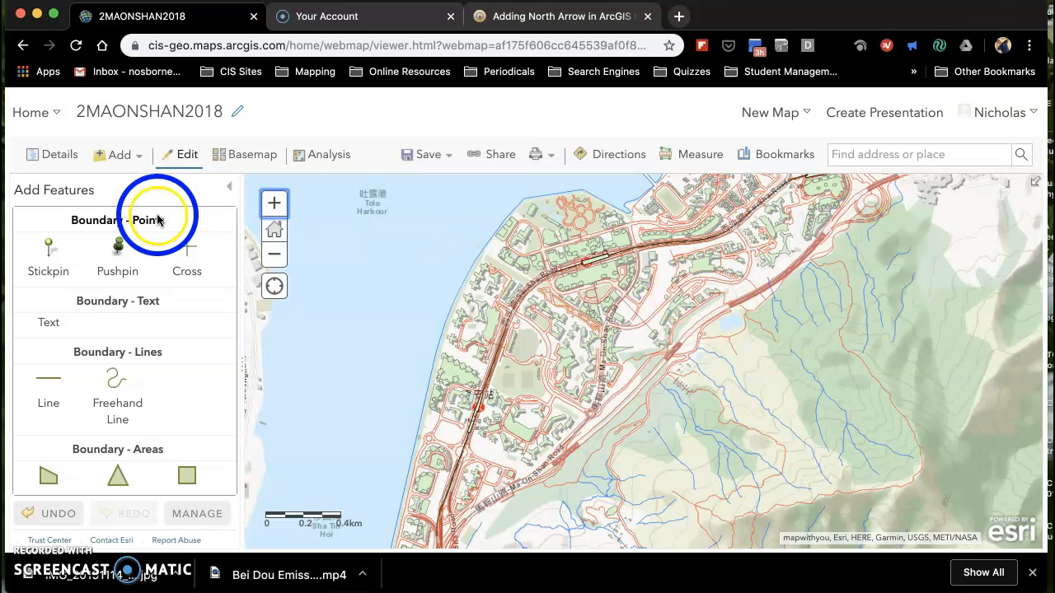
pyautogui.click(122, 244)
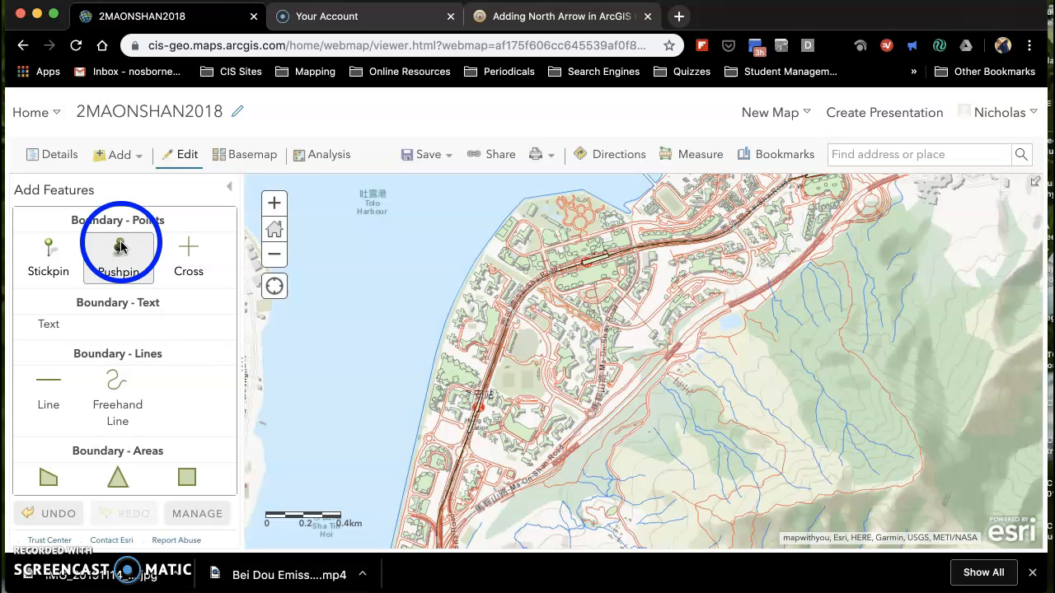
pyautogui.click(121, 245)
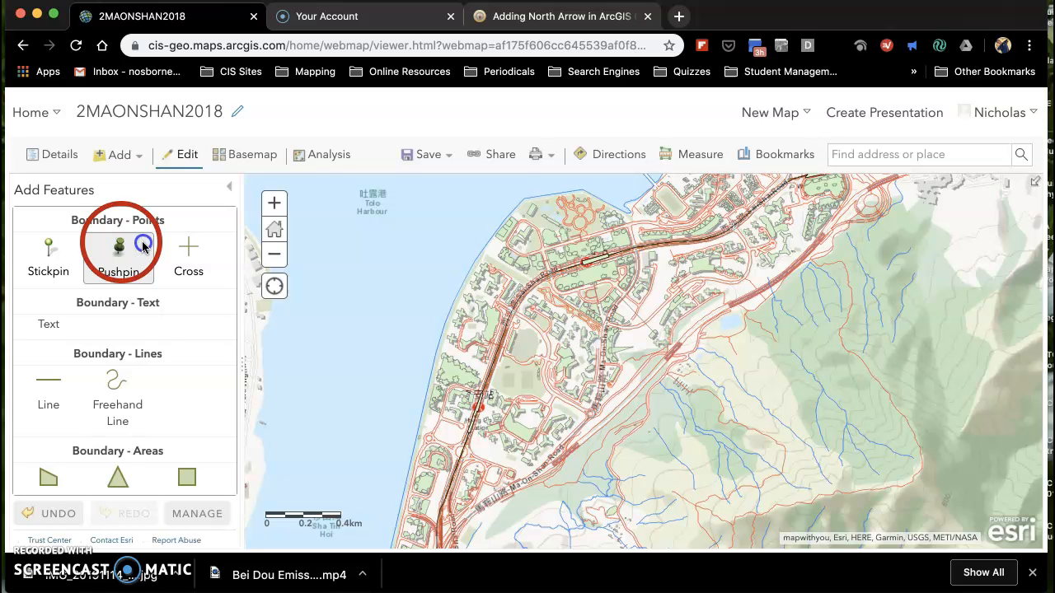
pyautogui.click(552, 293)
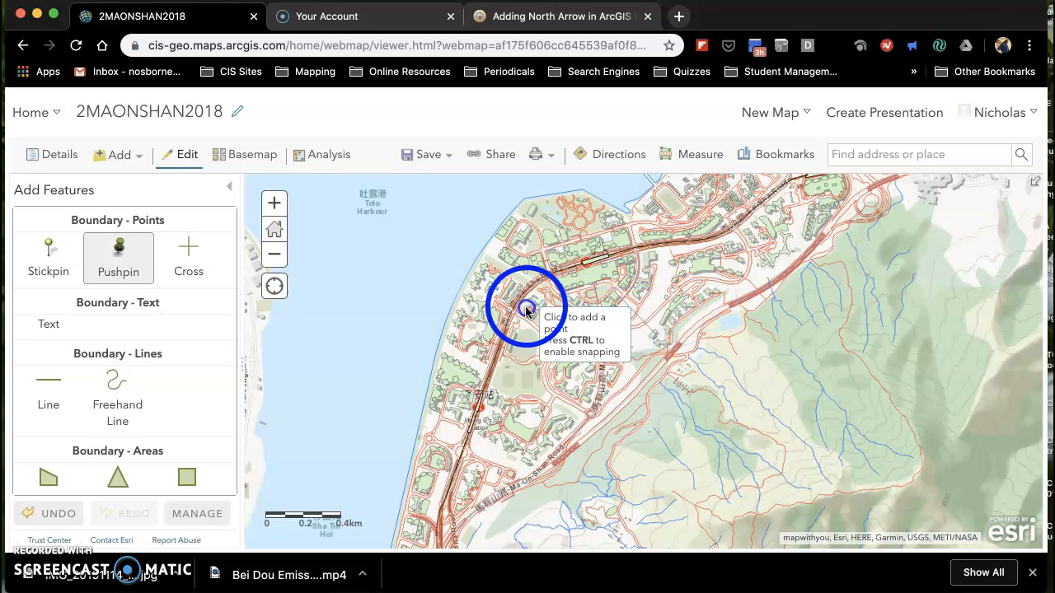
pyautogui.click(515, 317)
pyautogui.click(515, 316)
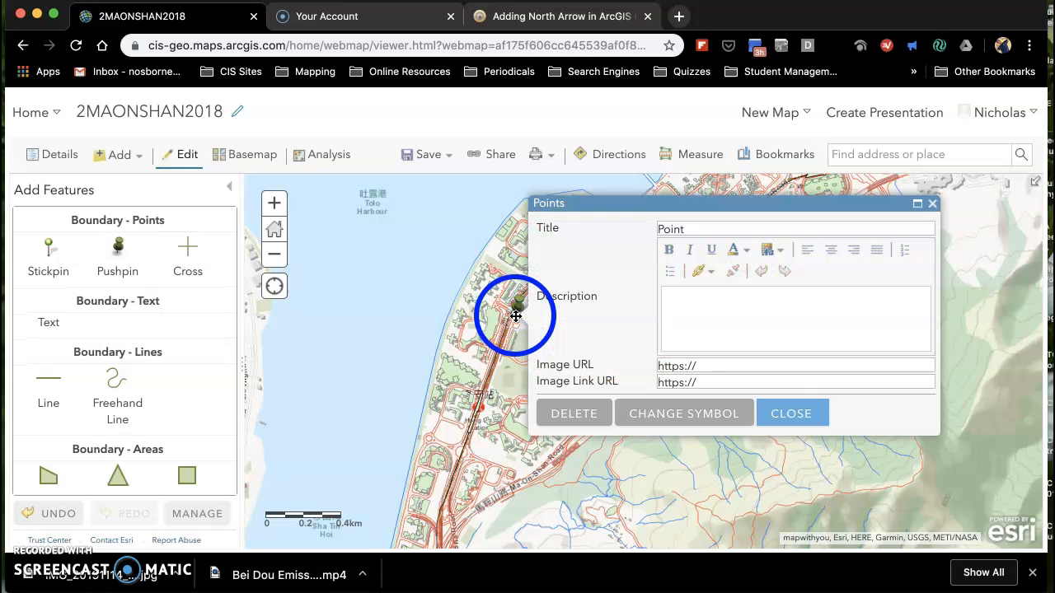
# Change the pushpin's symbol to the red round pin from Shapes, enlarge it slightly, and close its attributes.
pyautogui.click(683, 413)
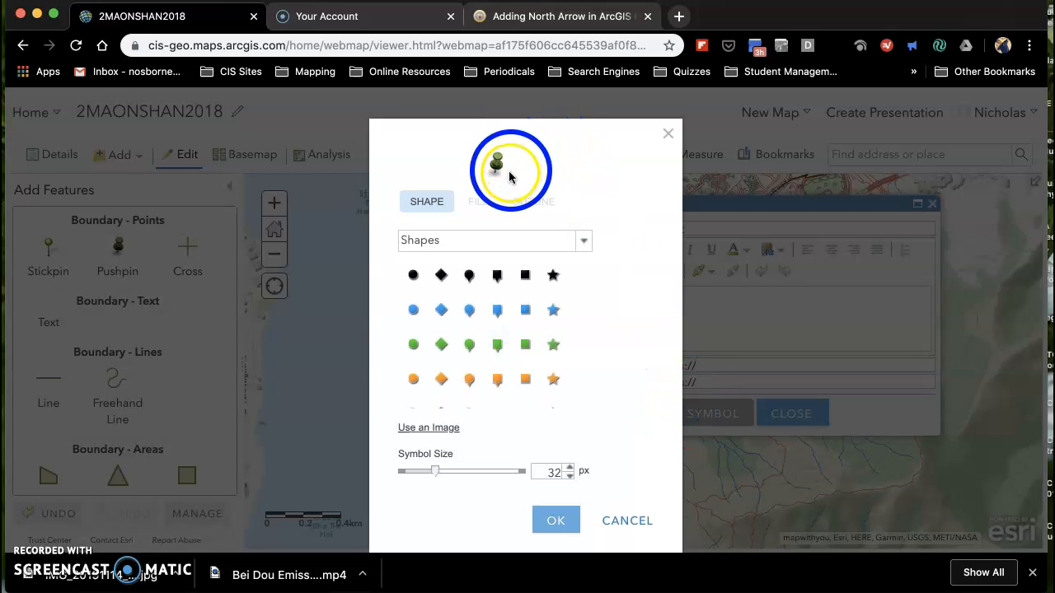
pyautogui.scroll(-3, 505, 307)
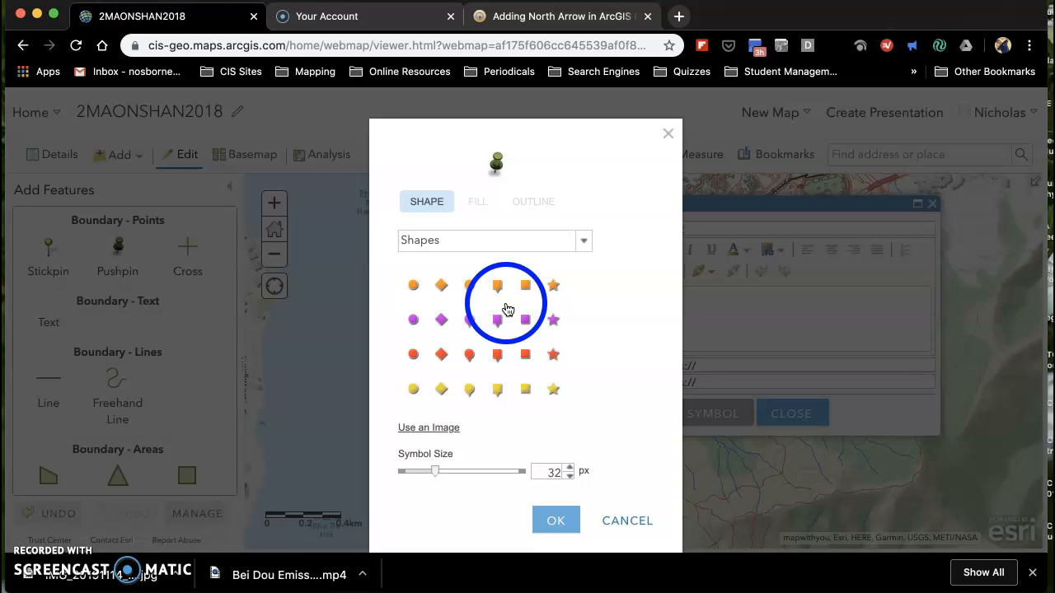
pyautogui.scroll(2, 506, 309)
pyautogui.scroll(-3, 506, 309)
pyautogui.click(469, 355)
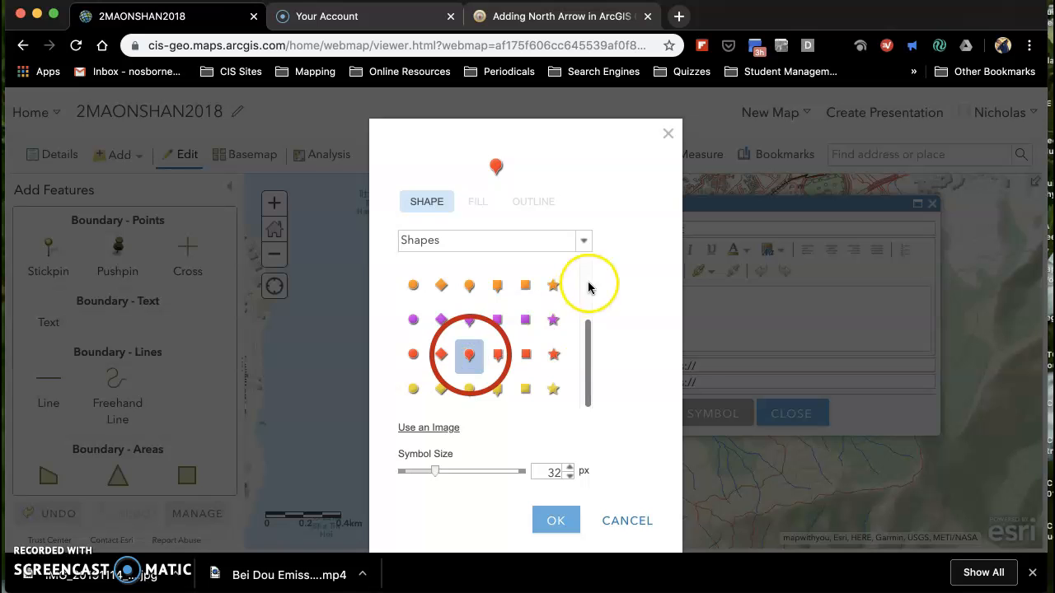
pyautogui.click(569, 467)
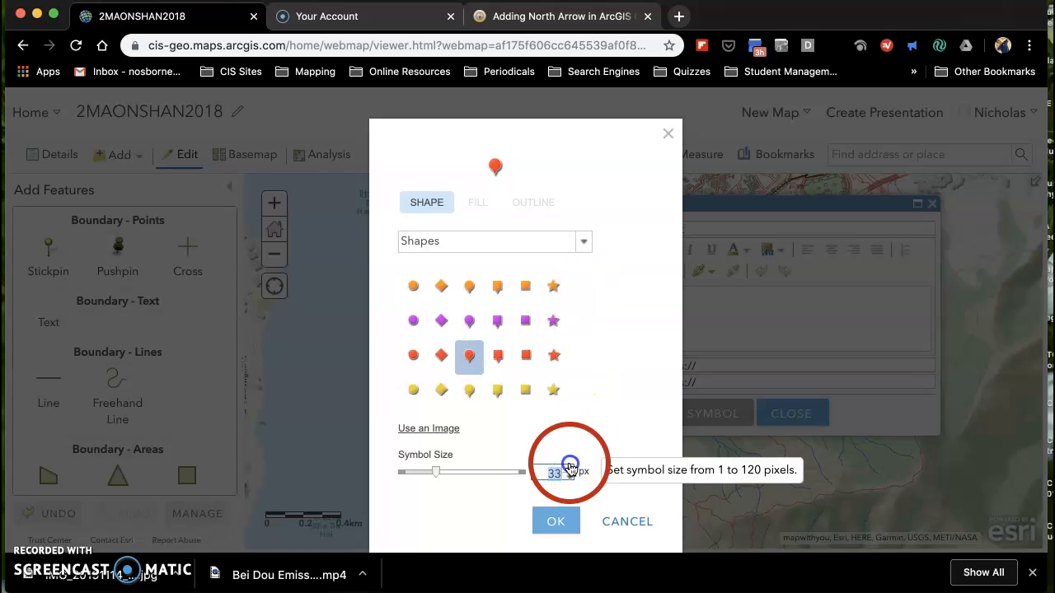
pyautogui.click(570, 468)
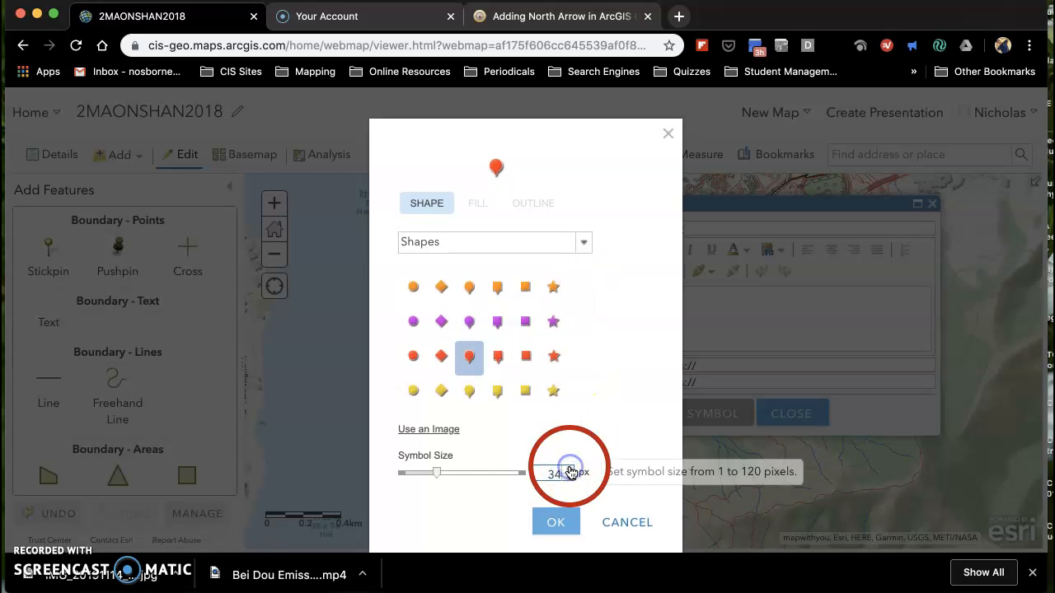
pyautogui.moveTo(437, 473); pyautogui.dragTo(443, 480)
pyautogui.click(554, 525)
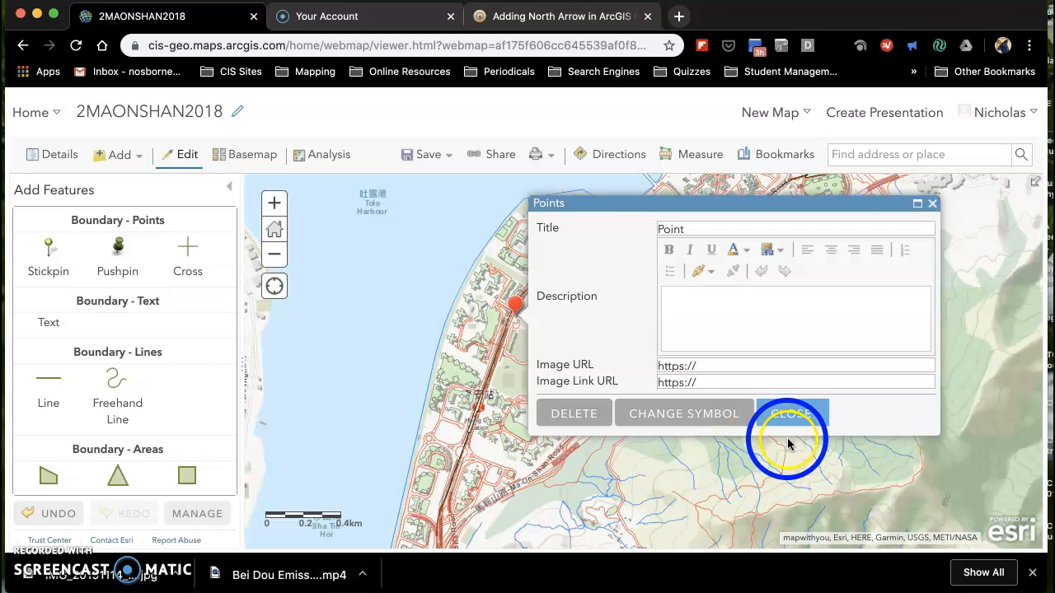
pyautogui.click(793, 420)
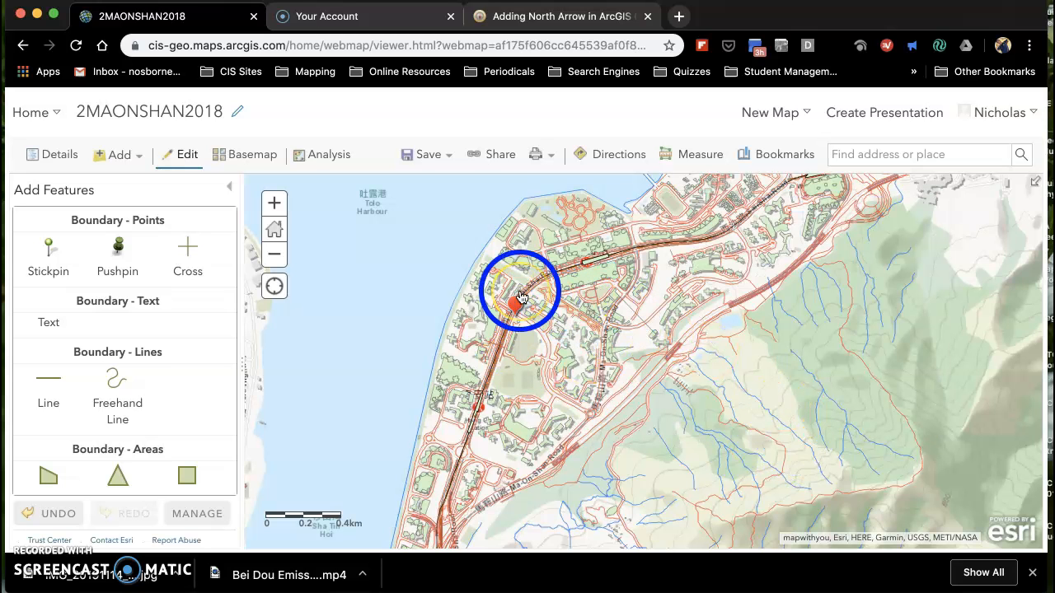
# Place a text label reading "data colle3ction site" on the map just beside the red pin.
pyautogui.click(58, 323)
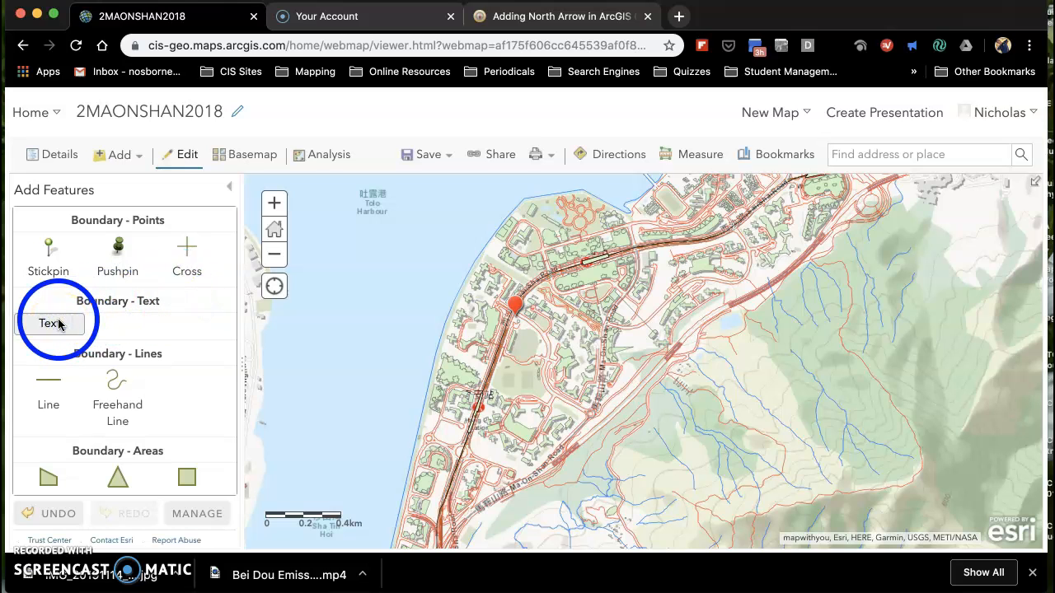
pyautogui.click(536, 302)
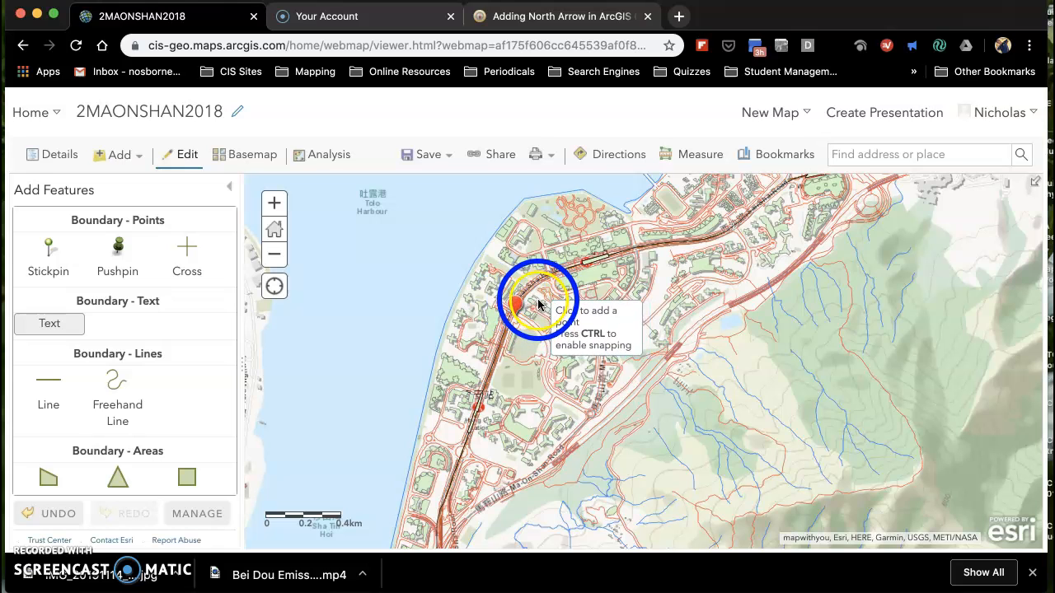
pyautogui.click(538, 304)
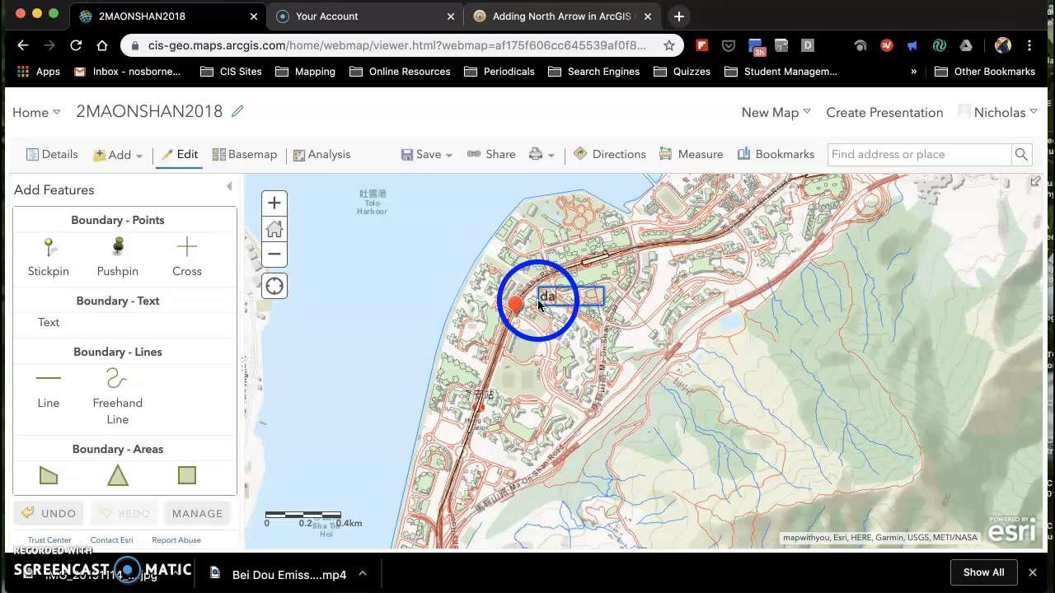
pyautogui.write('data colle3ction site')
pyautogui.press('Return')
# Reopen the text label beside the red pin and shorten its wording to "data colle3ction sit".
pyautogui.click(548, 305)
pyautogui.click(590, 305)
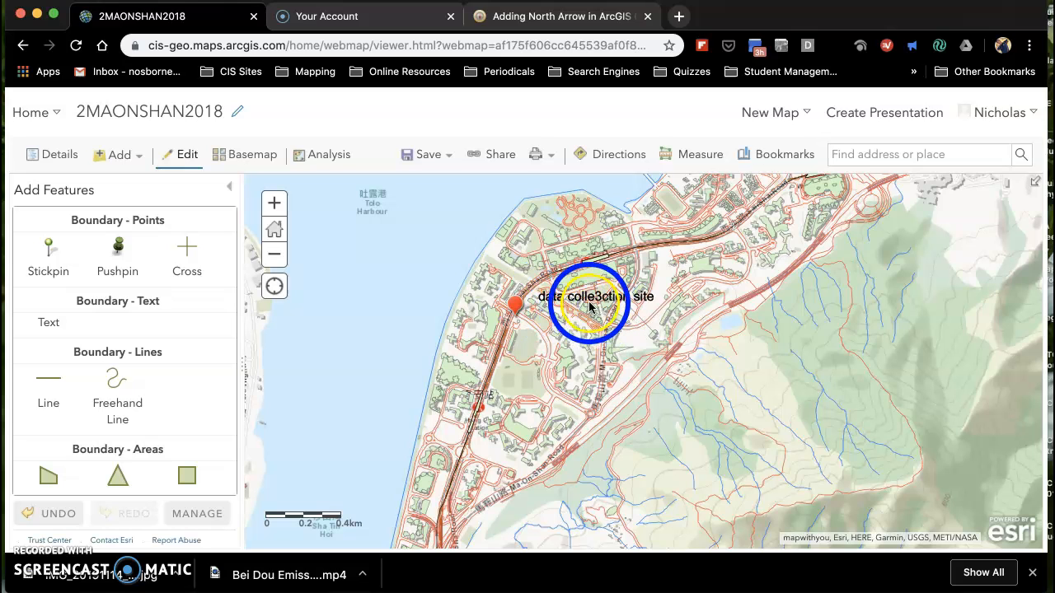
pyautogui.click(599, 300)
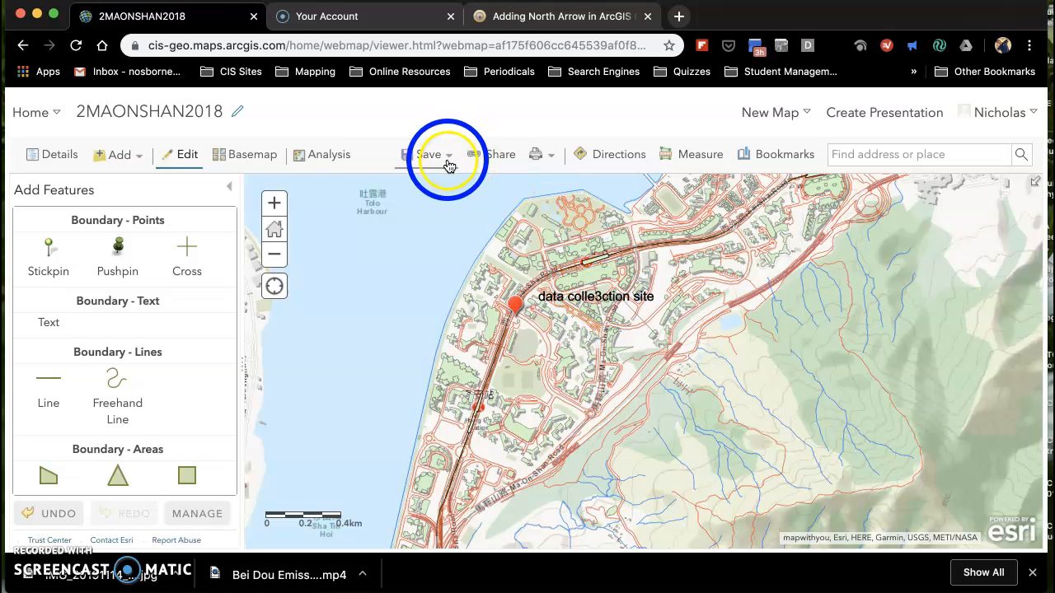
pyautogui.click(606, 310)
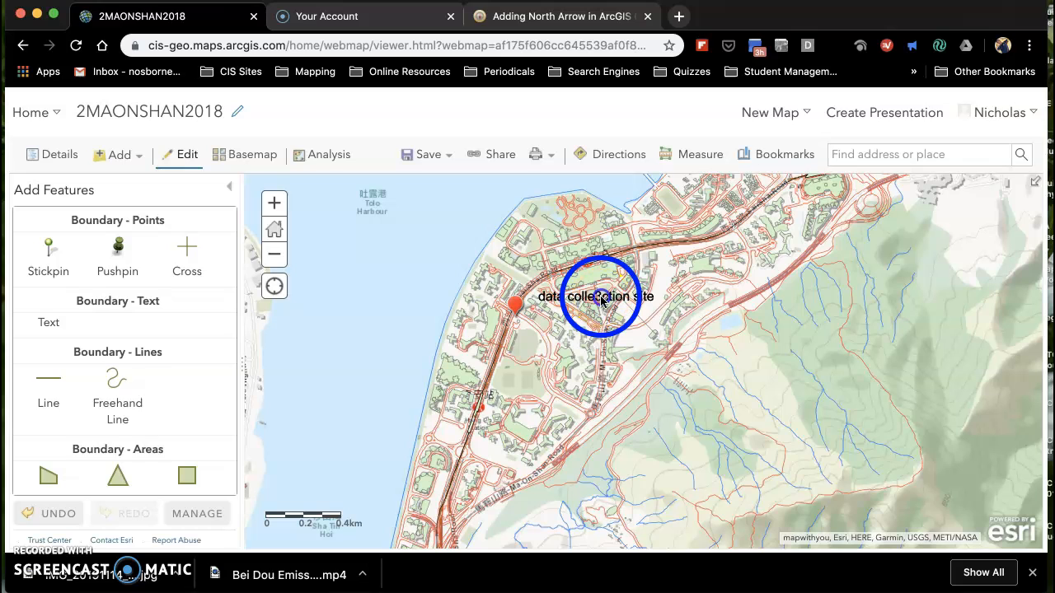
pyautogui.click(601, 302)
pyautogui.click(603, 303)
pyautogui.doubleClick(602, 302)
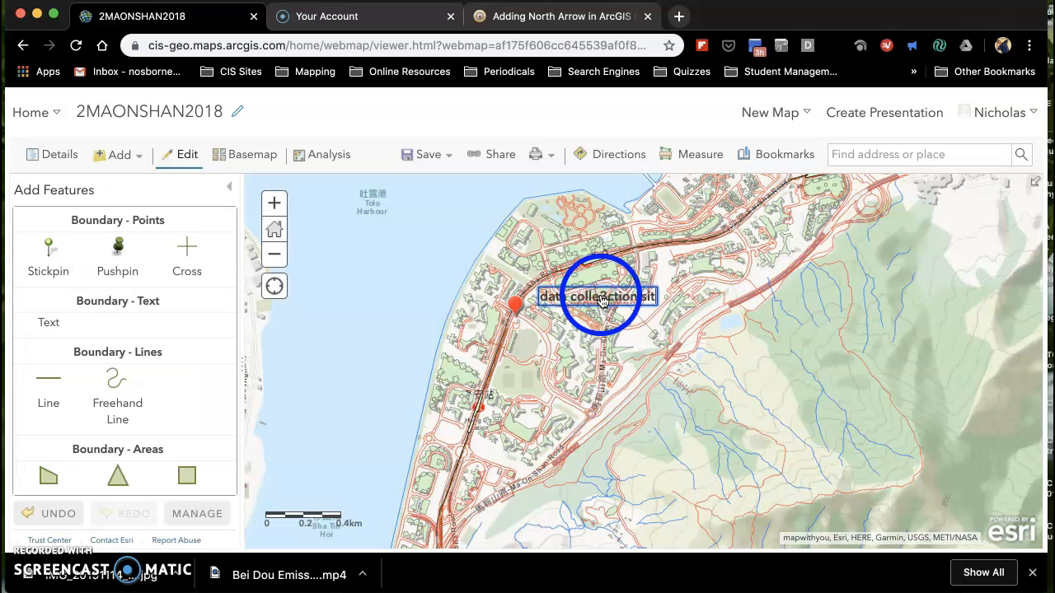
pyautogui.click(367, 277)
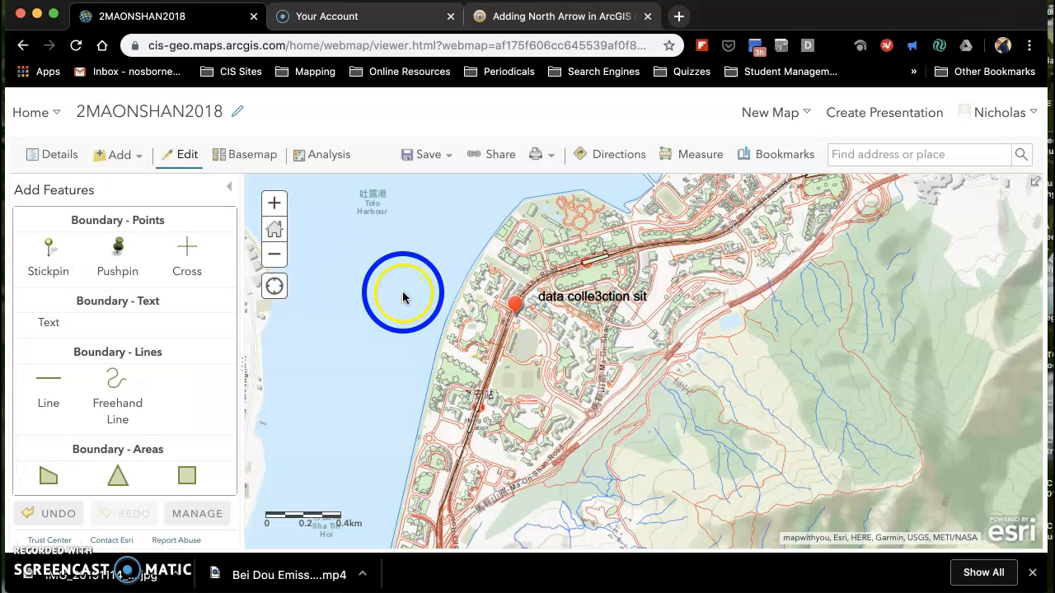
pyautogui.click(278, 265)
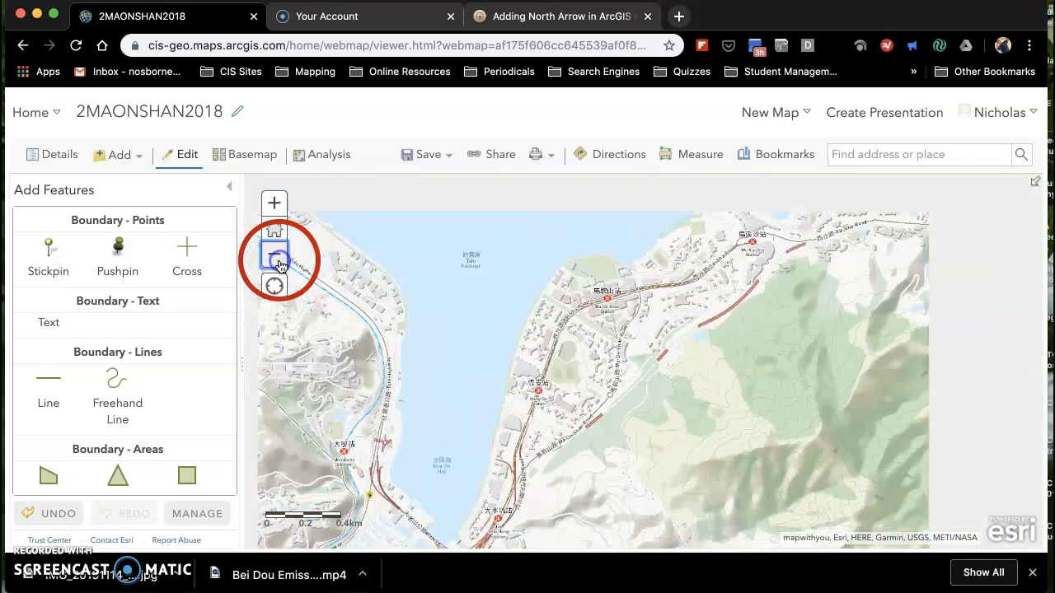
pyautogui.click(278, 265)
pyautogui.click(277, 265)
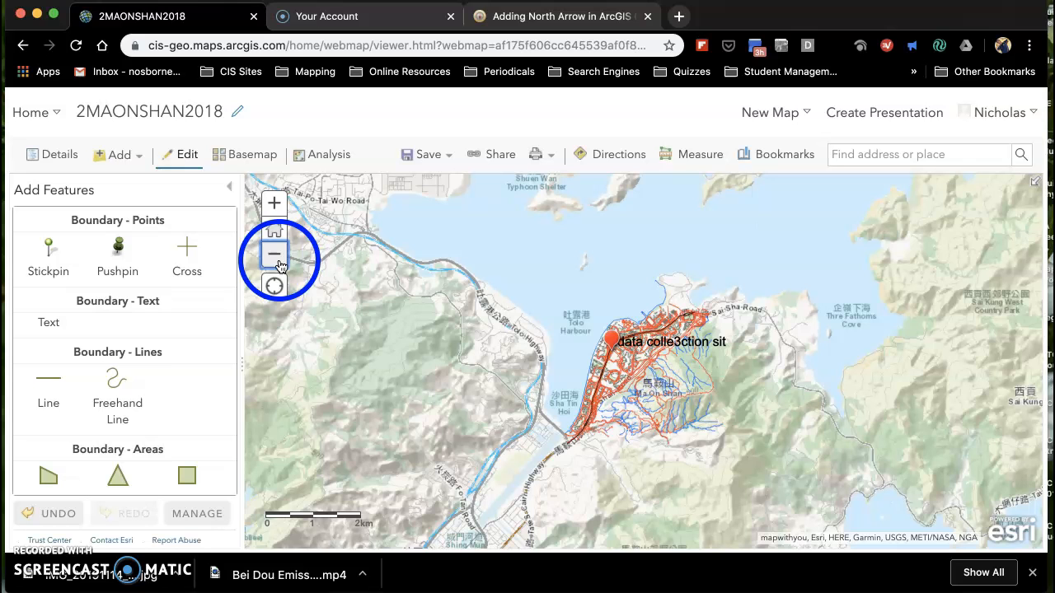
pyautogui.click(275, 211)
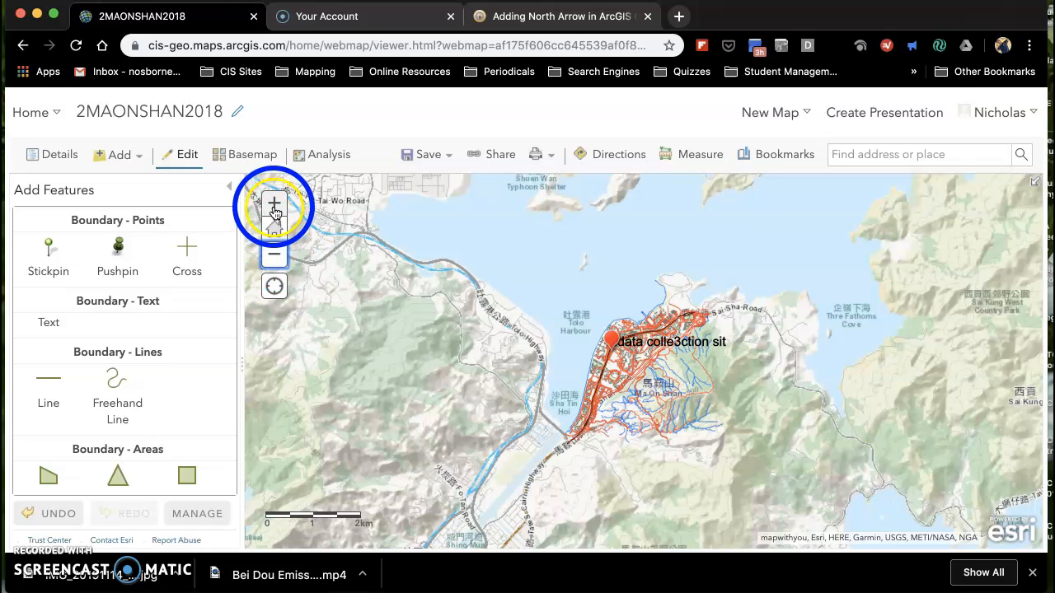
pyautogui.click(275, 208)
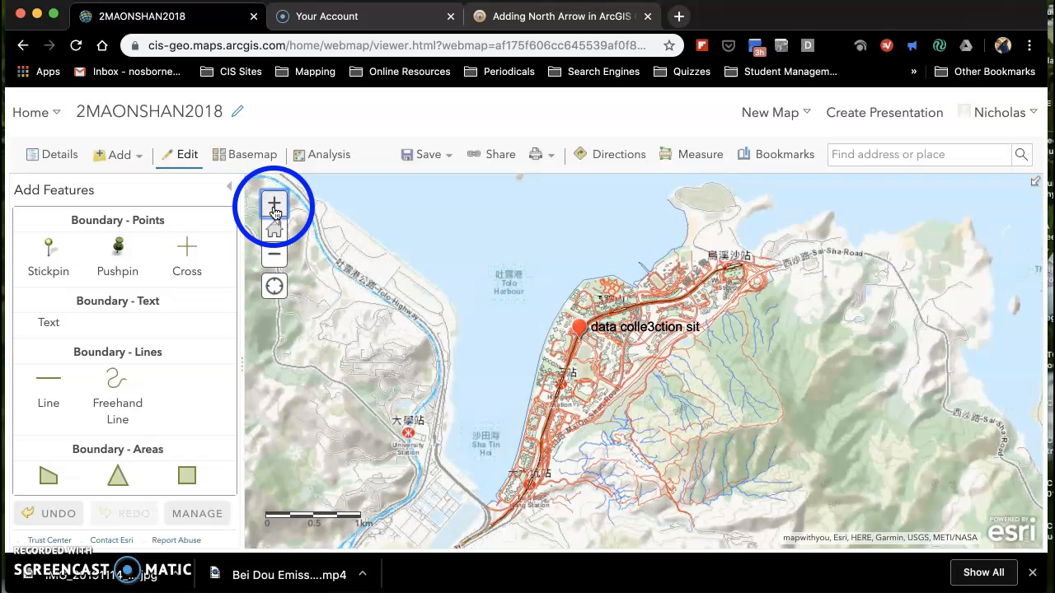
pyautogui.click(277, 257)
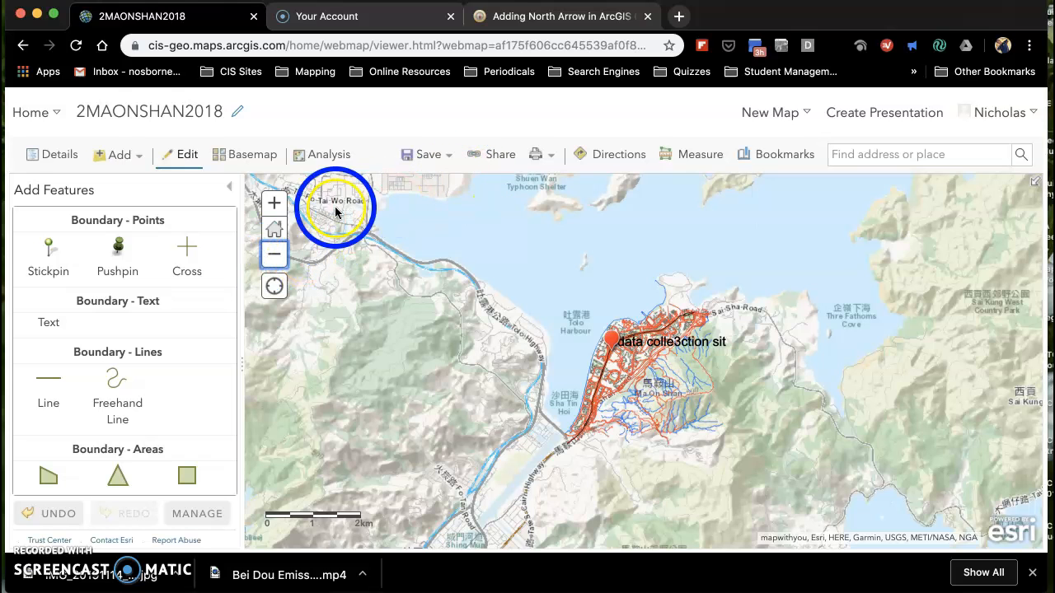
# Return to the Maonshan search results and reopen the 2MAONSHAN2018 web map.
pyautogui.click(24, 46)
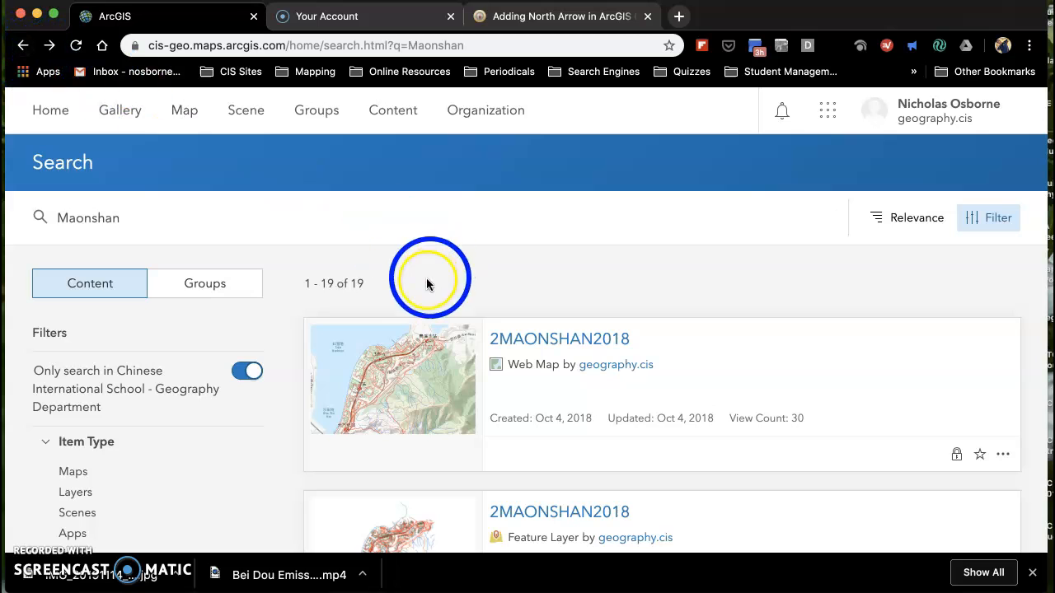
pyautogui.click(391, 376)
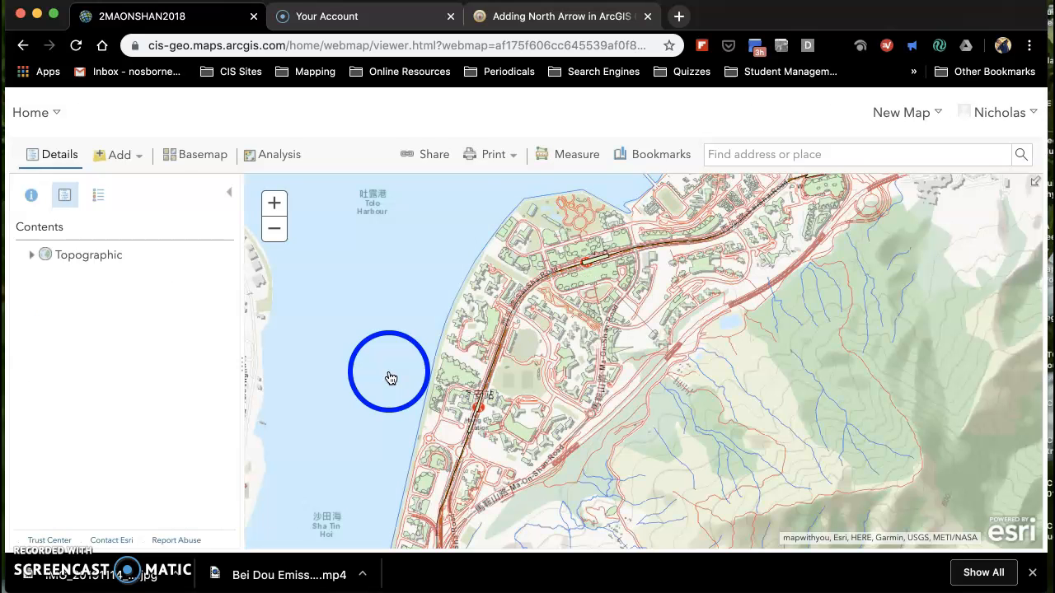
pyautogui.click(277, 260)
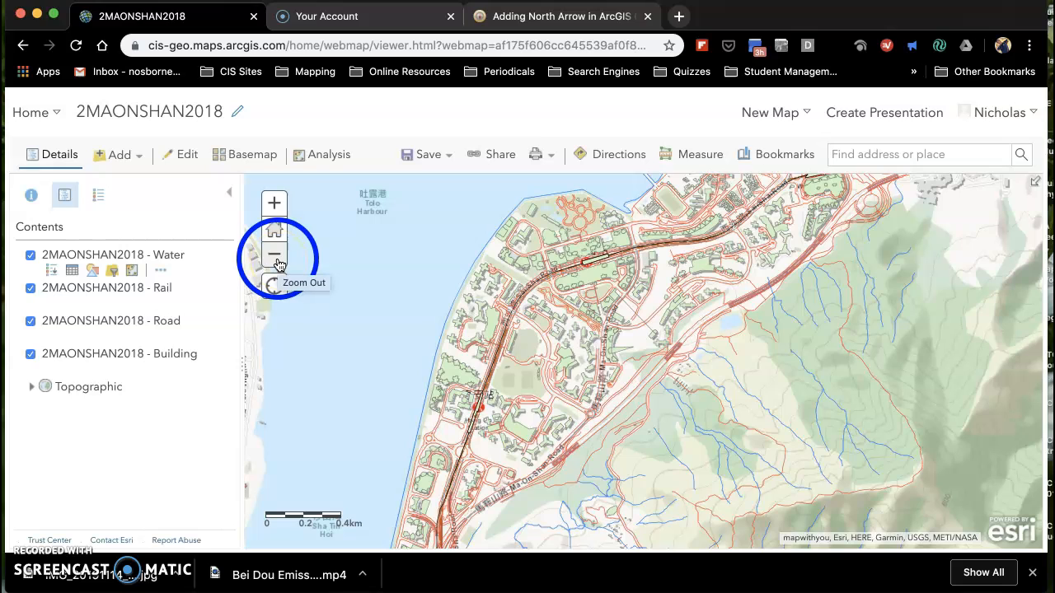
pyautogui.click(276, 260)
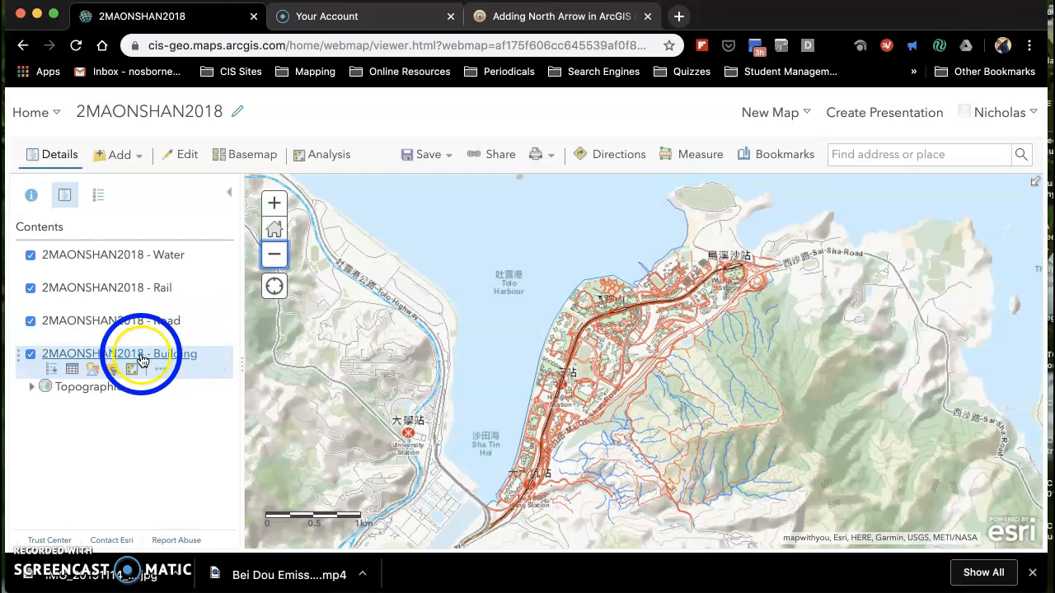
# Start restyling the 2MAONSHAN2018 - Building layer with Building Height as the attribute to show.
pyautogui.click(140, 358)
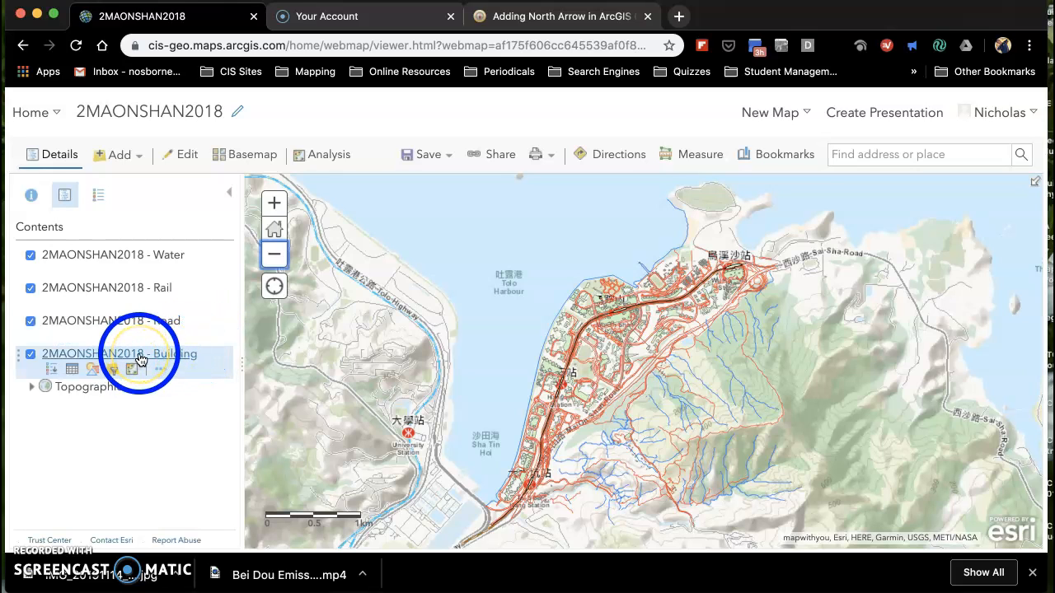
pyautogui.click(94, 373)
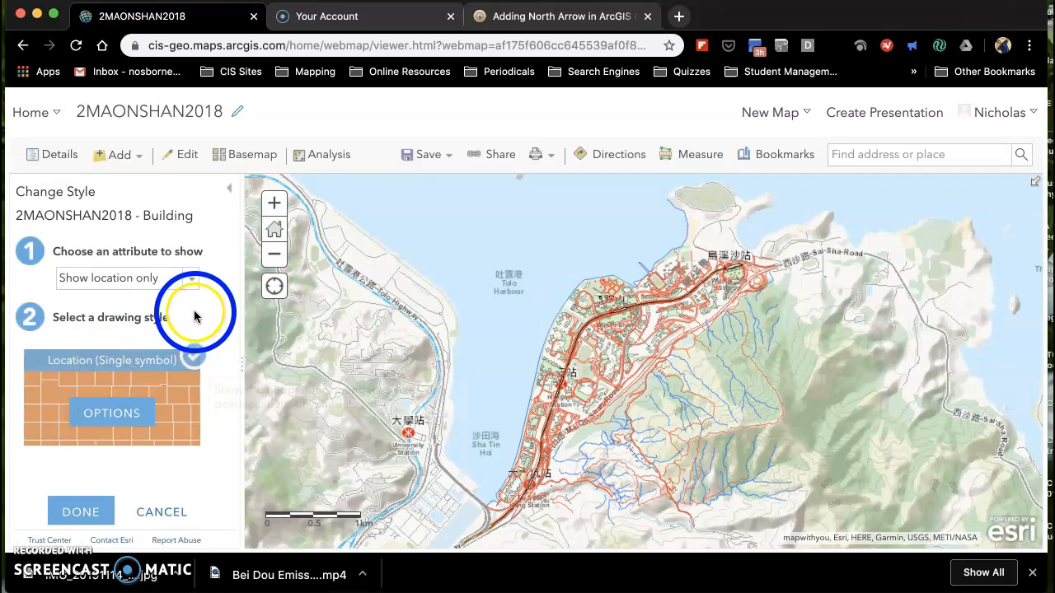
pyautogui.click(192, 282)
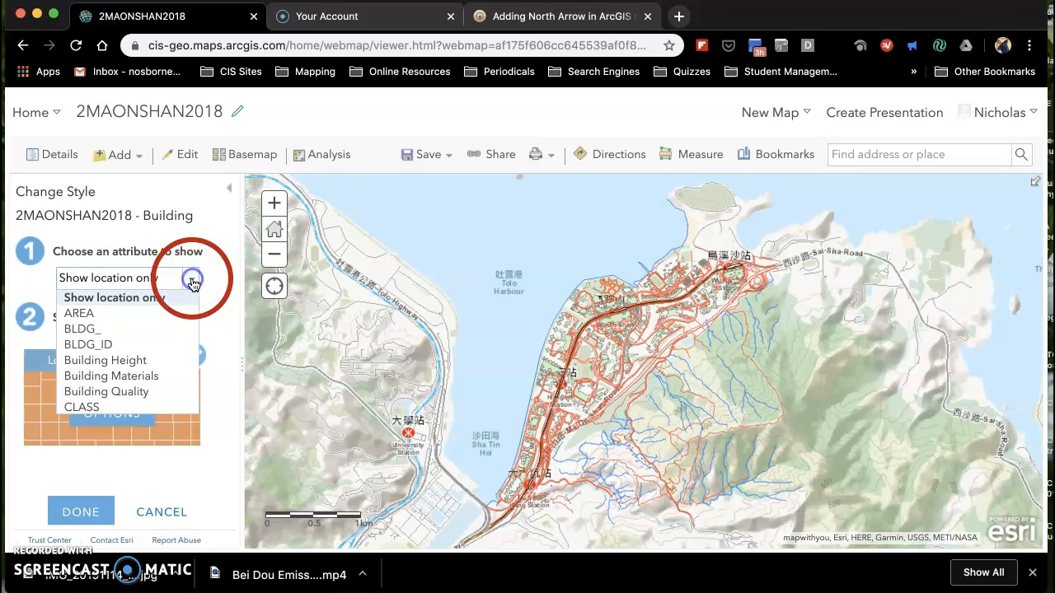
pyautogui.click(147, 362)
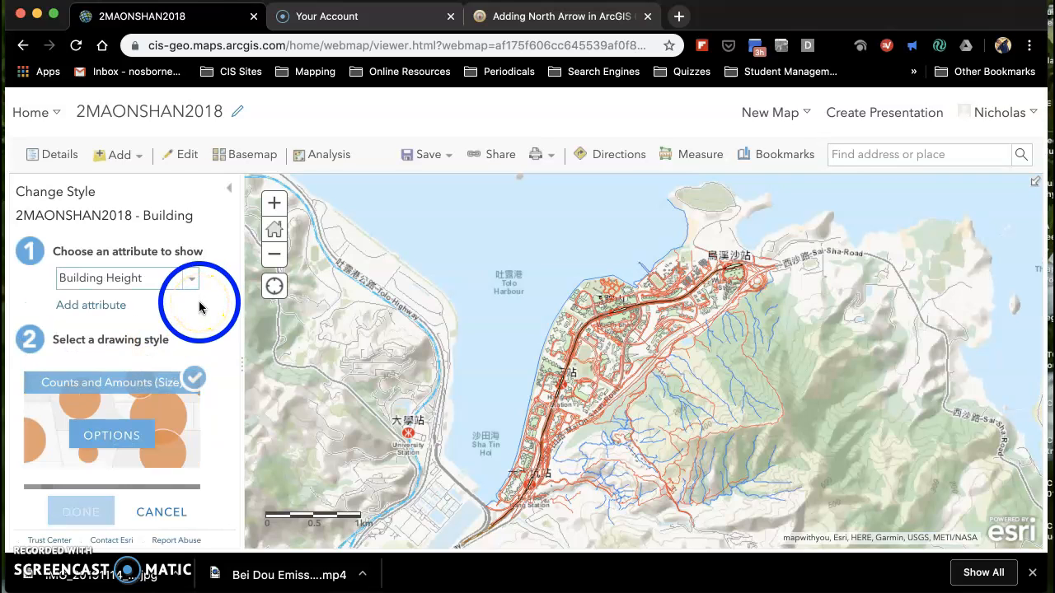
# Apply the Types (Unique symbols) drawing style to the Building layer and accept the change to its feature types.
pyautogui.scroll(-3, 198, 308)
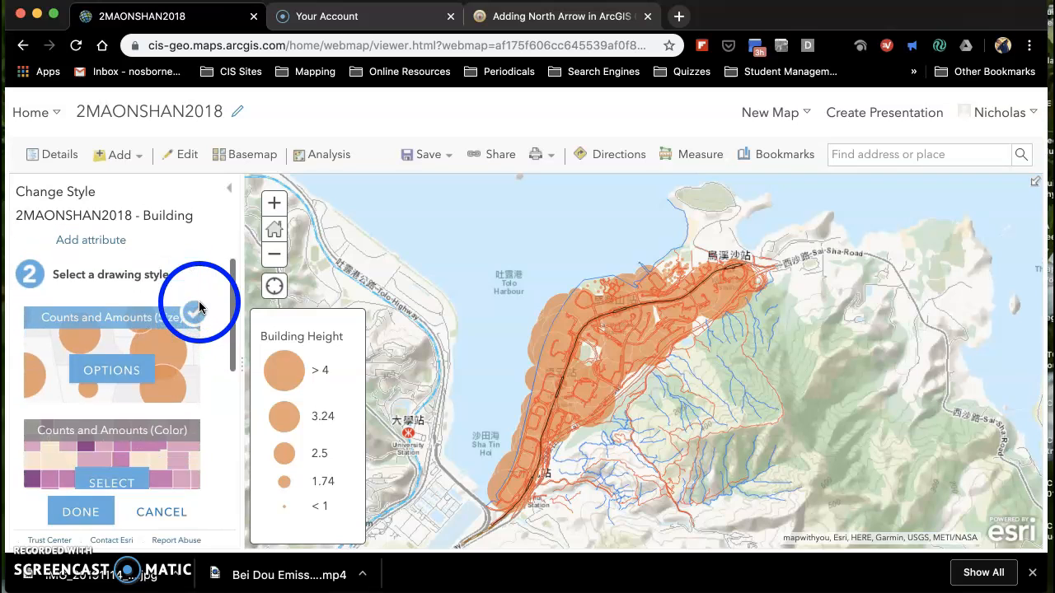
pyautogui.scroll(-5, 199, 307)
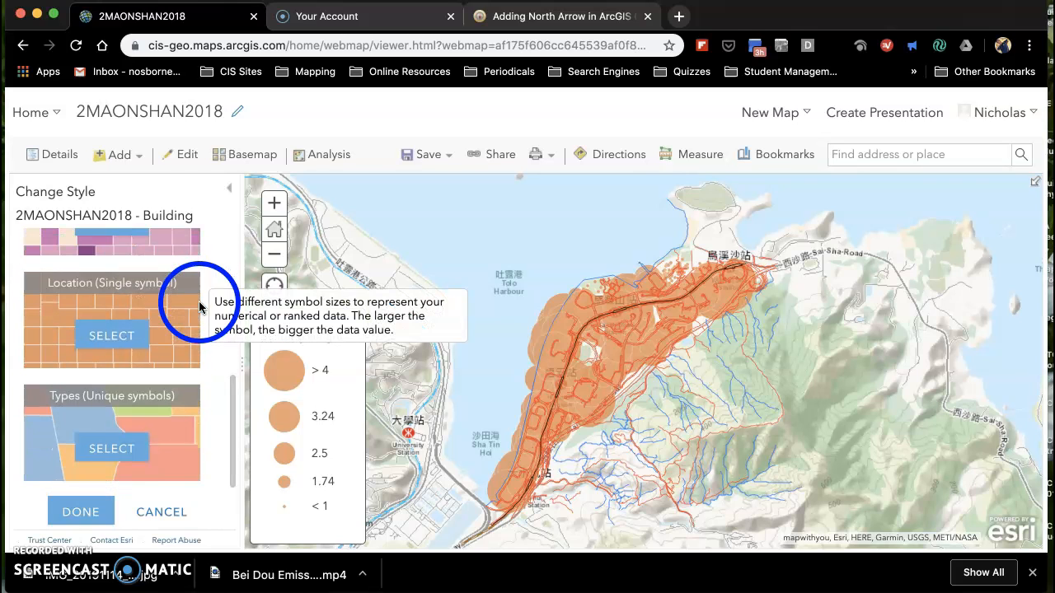
pyautogui.click(121, 456)
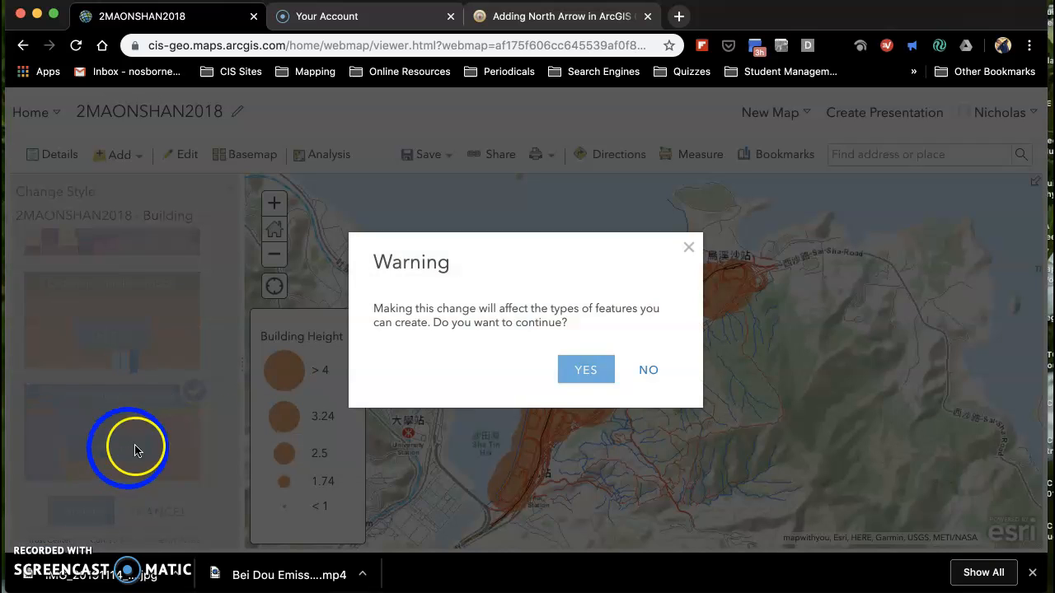
pyautogui.click(587, 375)
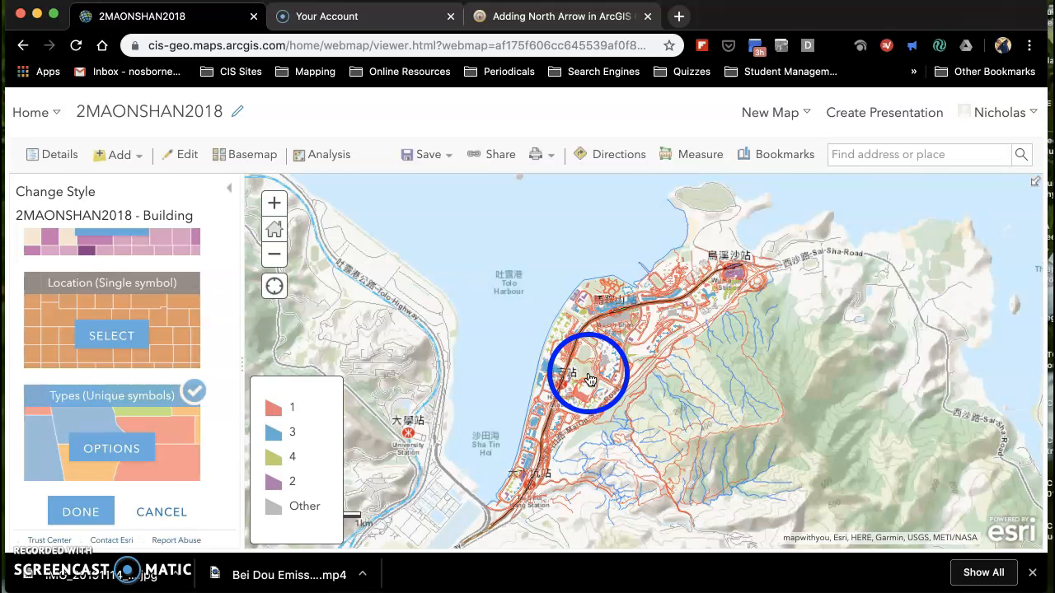
# Open the unique symbols options and relabel Building Height class 1 as "1-5 stories".
pyautogui.click(275, 203)
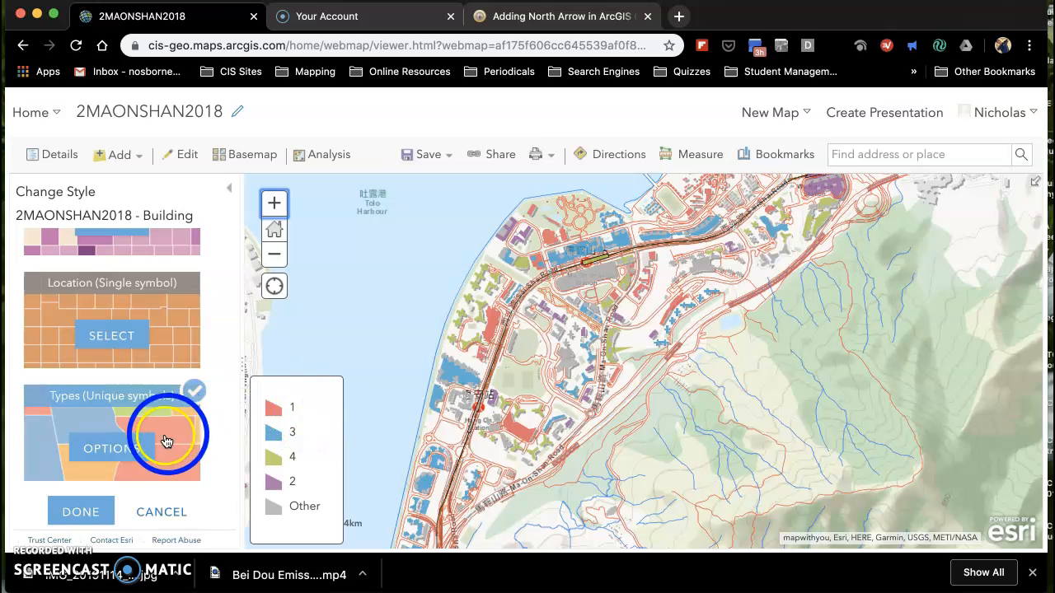
pyautogui.click(116, 450)
pyautogui.click(116, 450)
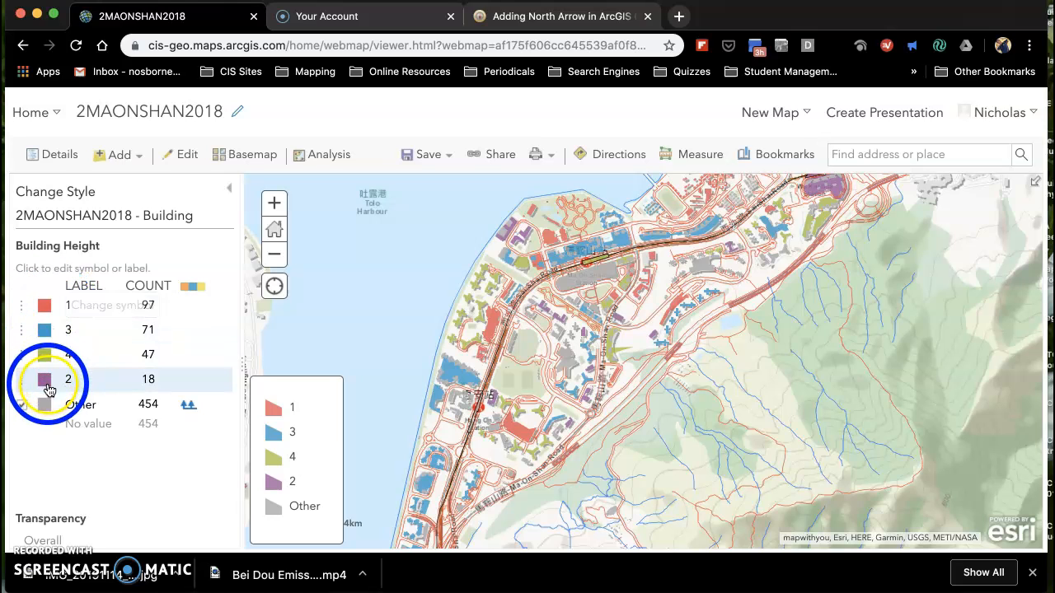
pyautogui.click(95, 314)
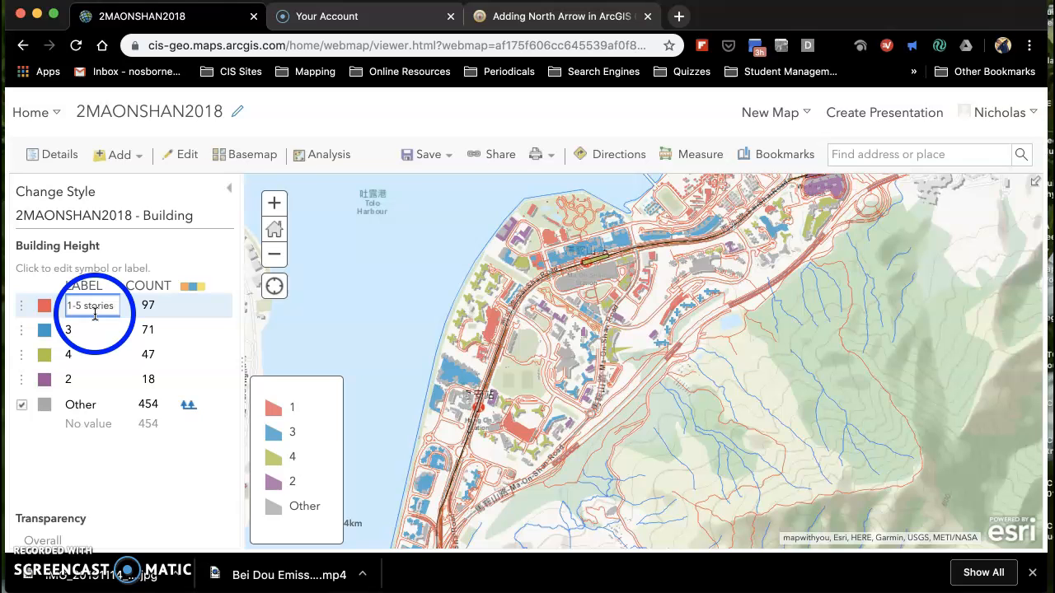
pyautogui.press('Return')
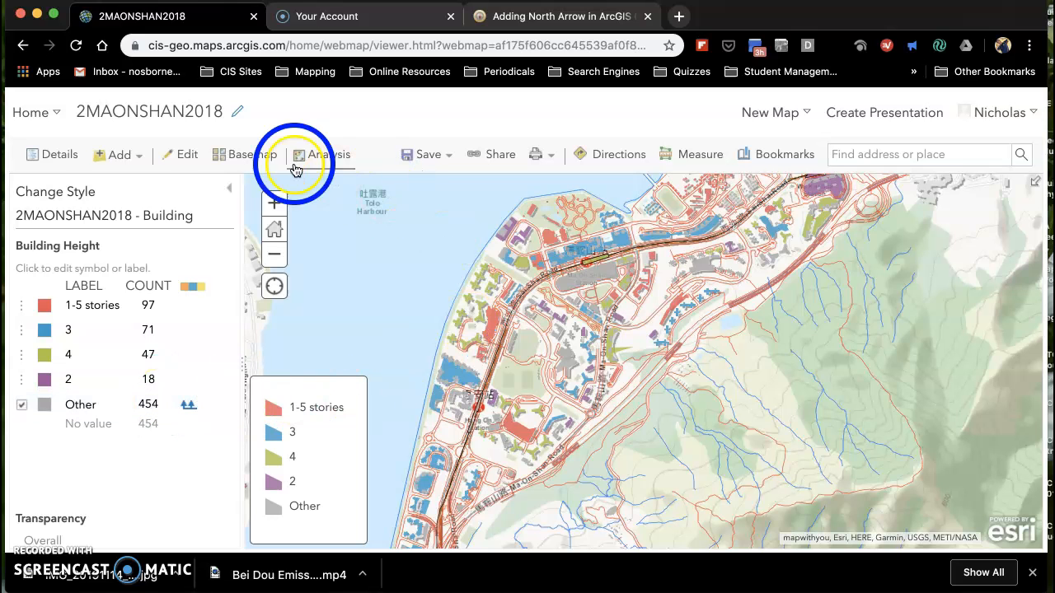
# Shift the map view south along the railway and generate a printable Map with Legend.
pyautogui.scroll(-3, 898, 312)
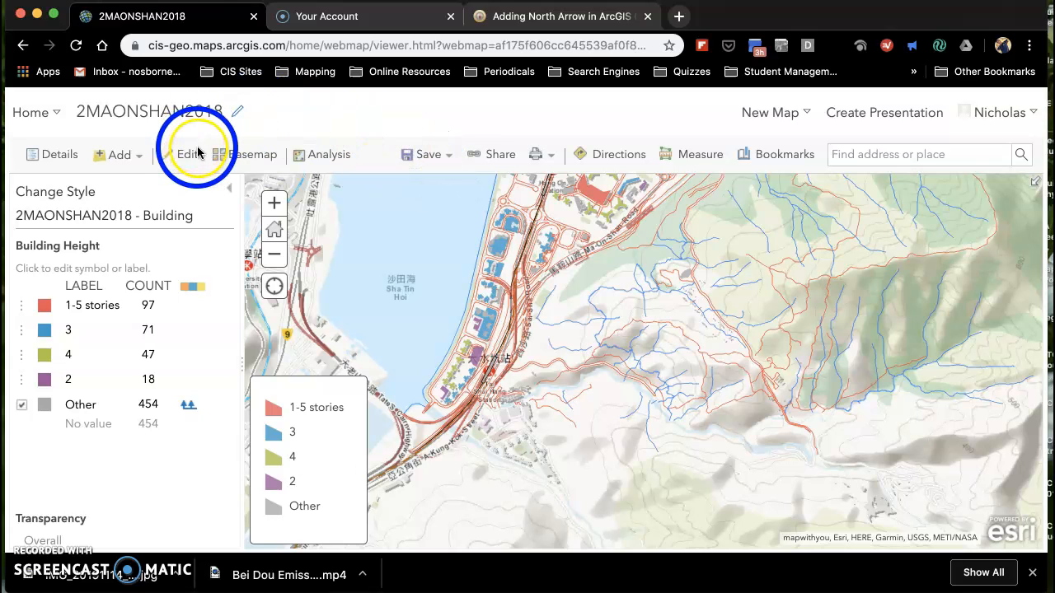
pyautogui.click(553, 161)
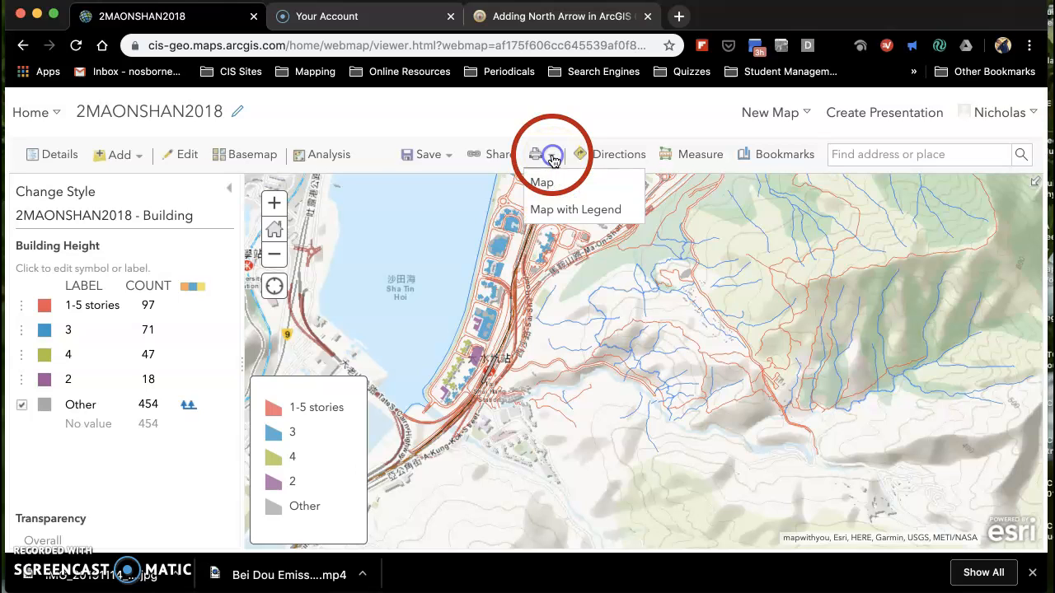
pyautogui.click(544, 212)
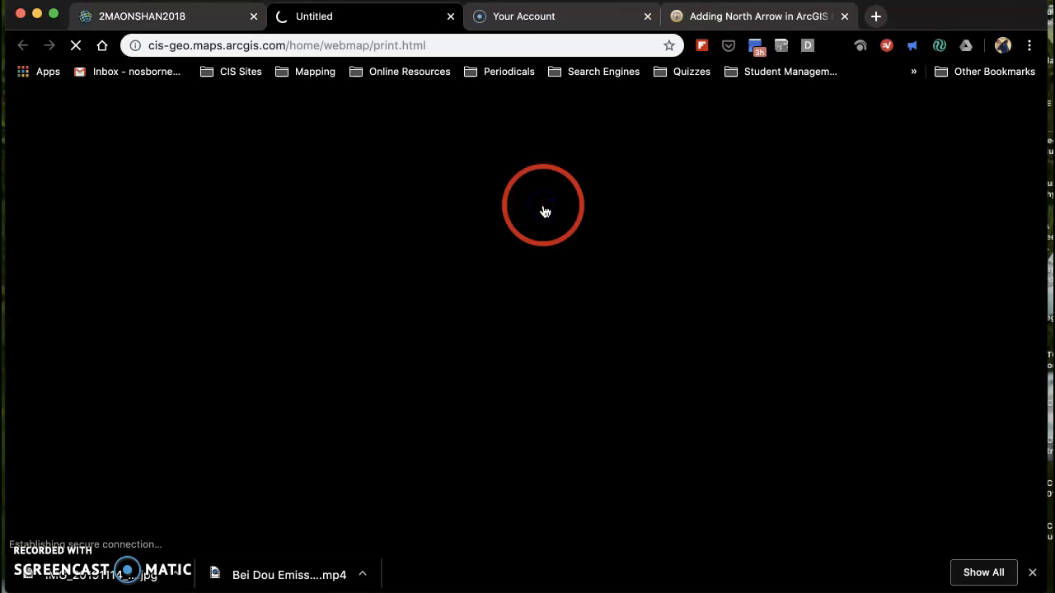